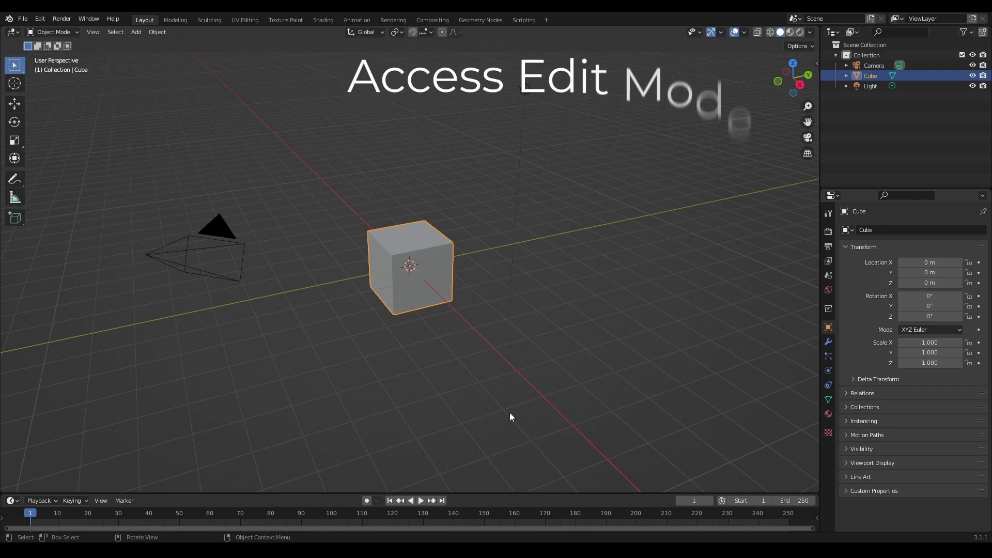
- Switch the selected cube from Object Mode to Edit Mode
{"action": "left_click", "coordinate": [46, 33]}
{"action": "left_click", "coordinate": [47, 33]}
{"action": "left_click", "coordinate": [57, 32]}
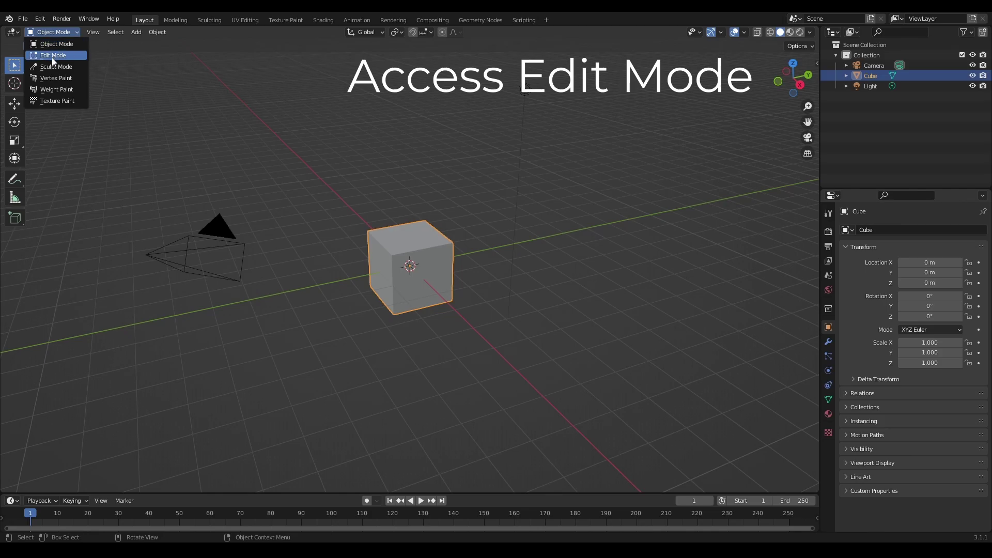
{"action": "left_click", "coordinate": [54, 56]}
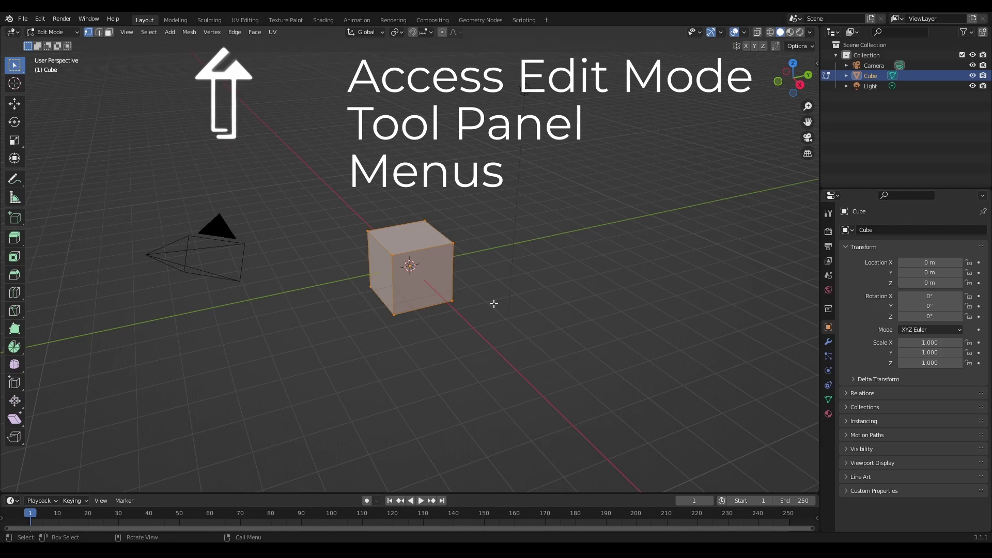
{"action": "right_click", "coordinate": [559, 260]}
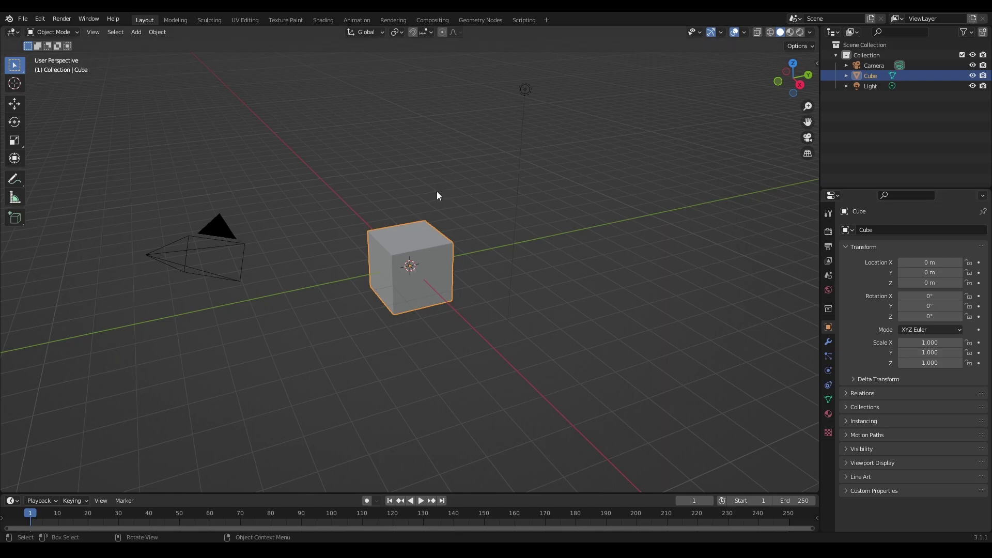
- Enter Edit Mode on the cube, return to Object Mode, and enter Edit Mode again
{"action": "left_click", "coordinate": [67, 33]}
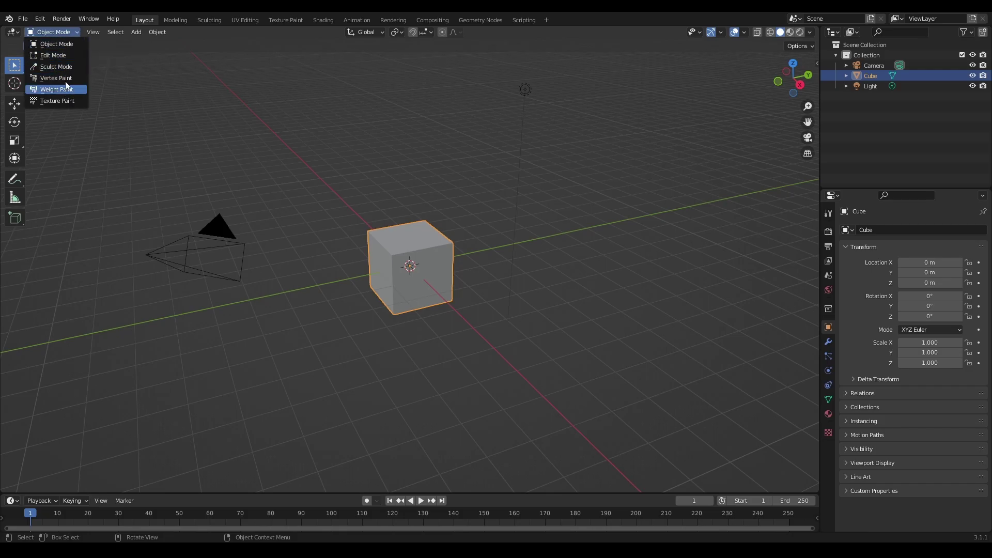
{"action": "left_click", "coordinate": [49, 56]}
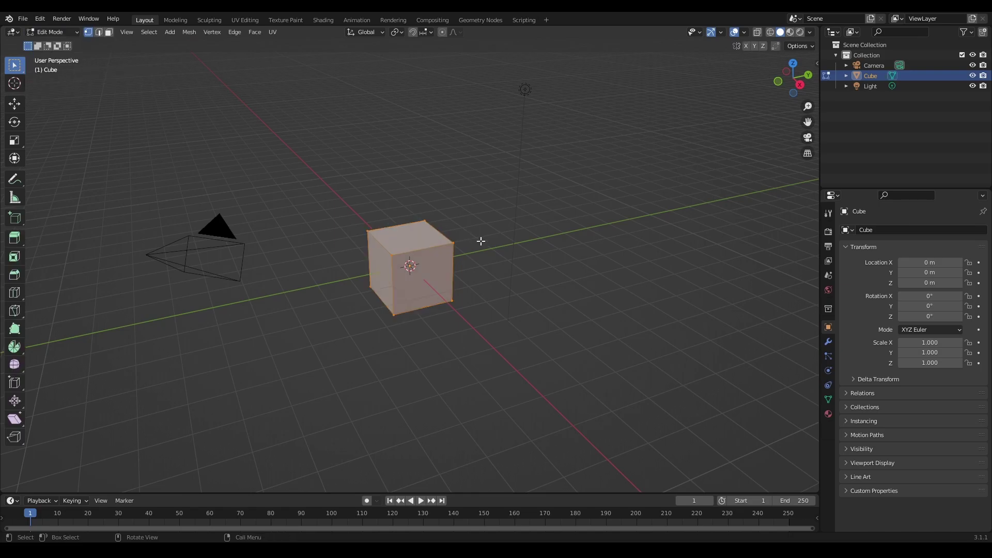
{"action": "key", "text": "Tab"}
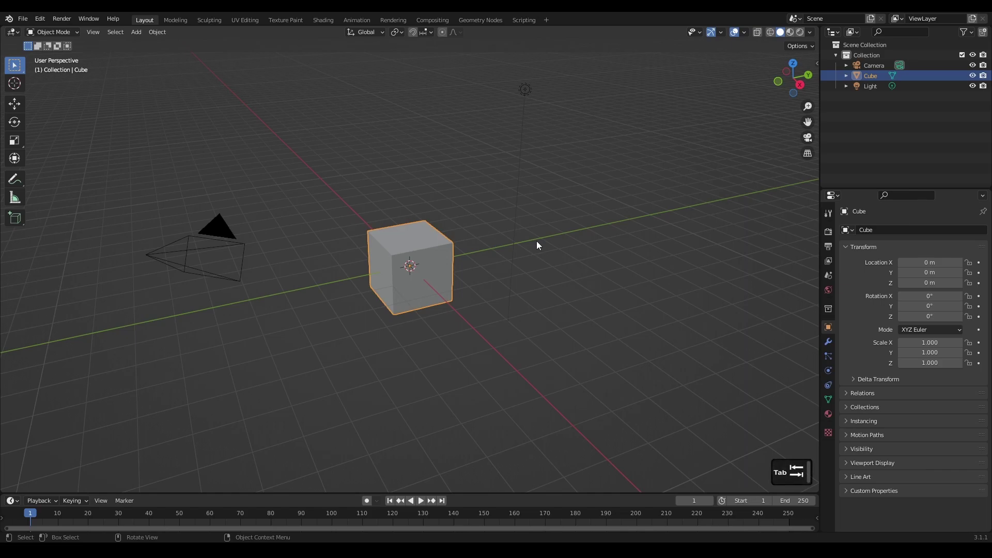
{"action": "key", "text": "Tab"}
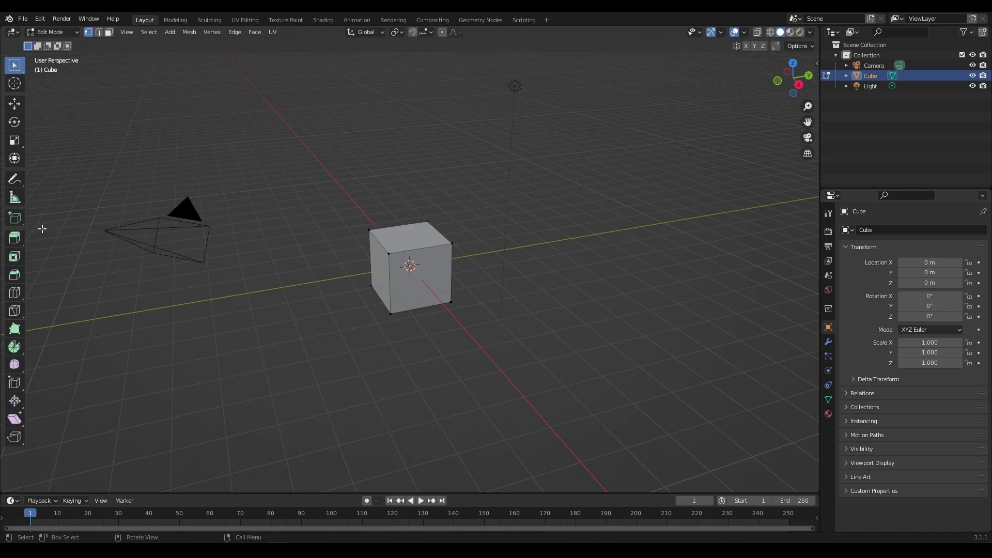
- Switch the cube to Object Mode and back to Edit Mode
{"action": "left_click_drag", "start_coordinate": [42, 228], "coordinate": [0, 54]}
{"action": "left_click", "coordinate": [49, 32]}
{"action": "left_click", "coordinate": [42, 33]}
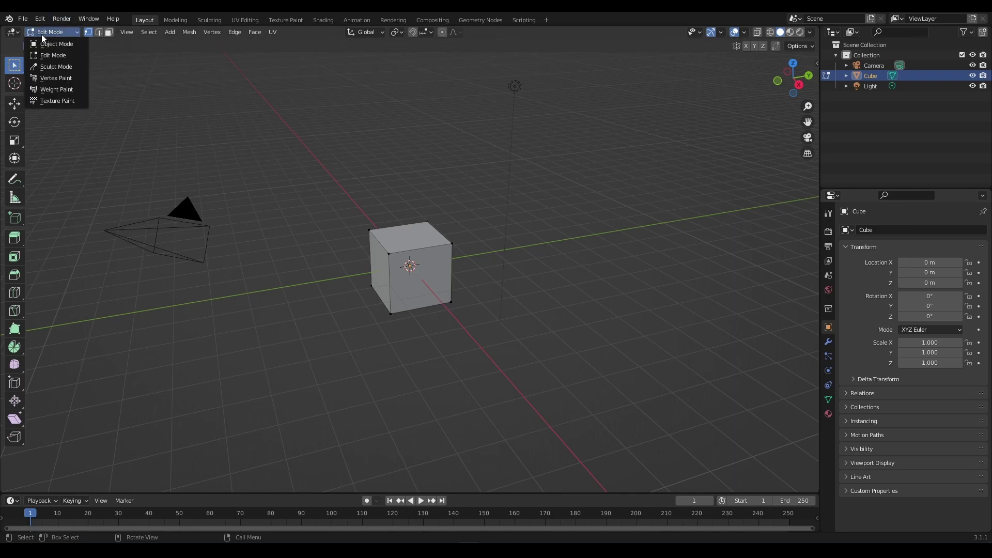
{"action": "left_click", "coordinate": [52, 44]}
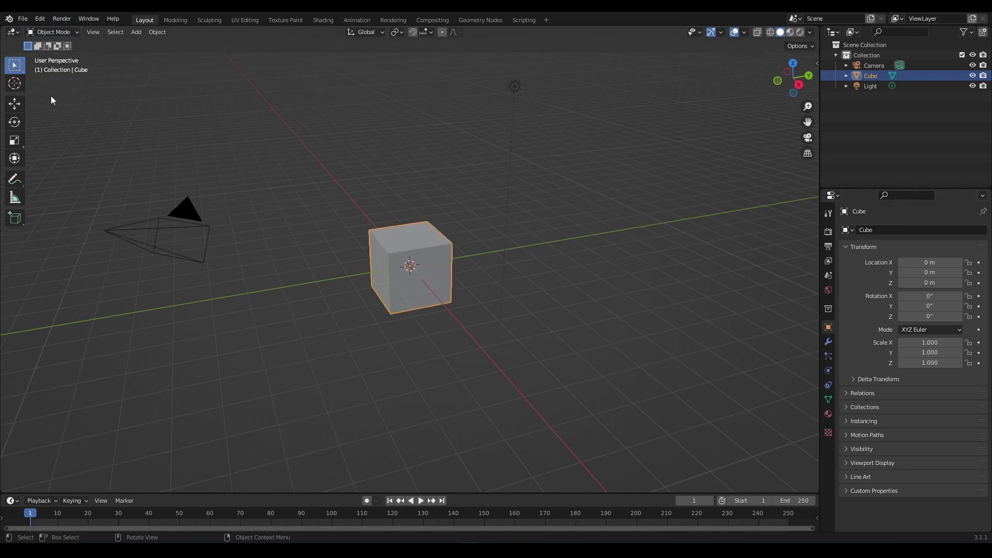
{"action": "key", "text": "Tab"}
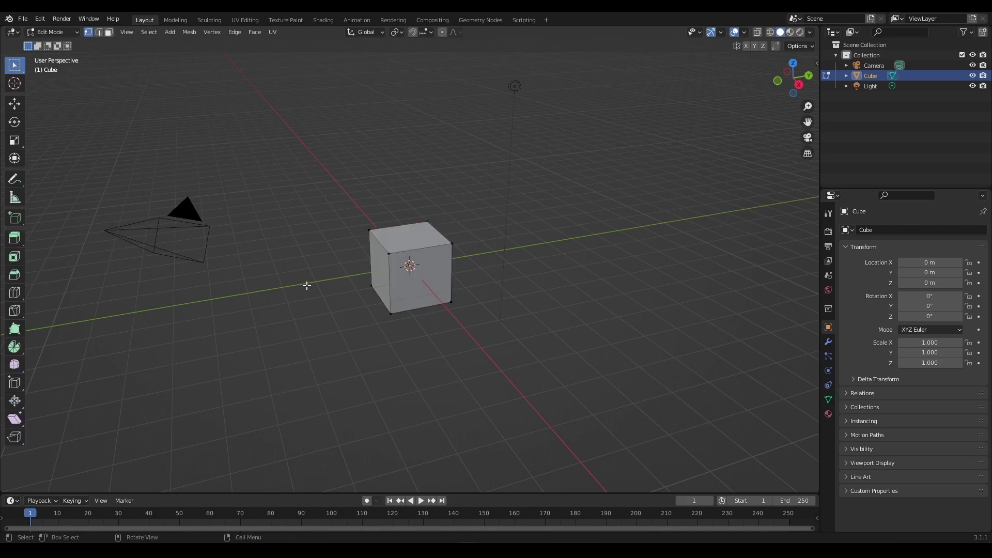
- In face selection mode, select the cube's side face toward positive X and extrude it outward with Extrude Region
{"action": "key", "text": "b"}
{"action": "left_click_drag", "start_coordinate": [48, 454], "coordinate": [1, 227]}
{"action": "left_click", "coordinate": [108, 33]}
{"action": "left_click", "coordinate": [411, 281]}
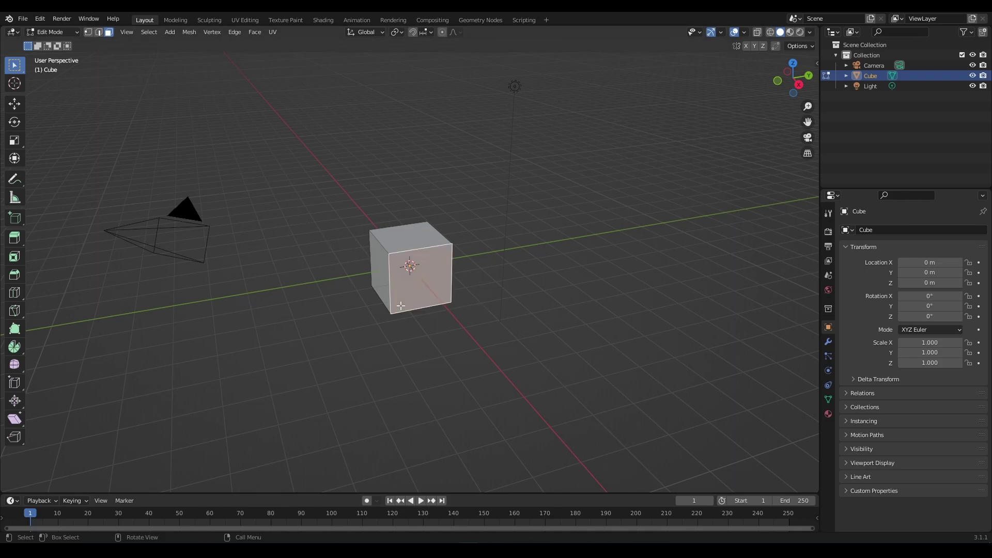
{"action": "left_click", "coordinate": [14, 239]}
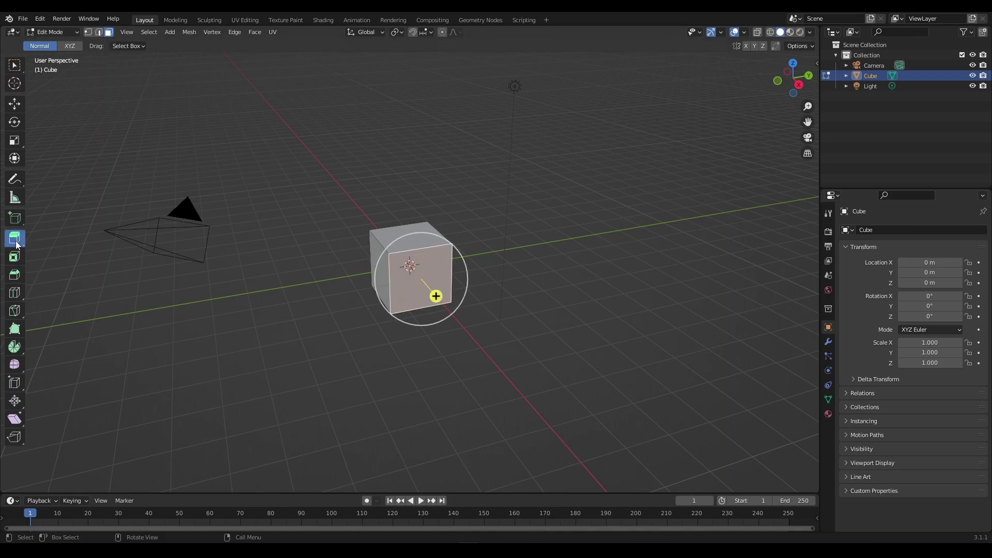
{"action": "left_click_drag", "start_coordinate": [436, 296], "coordinate": [483, 348]}
- Inset the extruded end face and extrude the smaller inner face outward along the X axis
{"action": "left_click", "coordinate": [14, 257]}
{"action": "left_click", "coordinate": [12, 241]}
{"action": "middle_click_drag", "start_coordinate": [482, 348], "coordinate": [348, 350]}
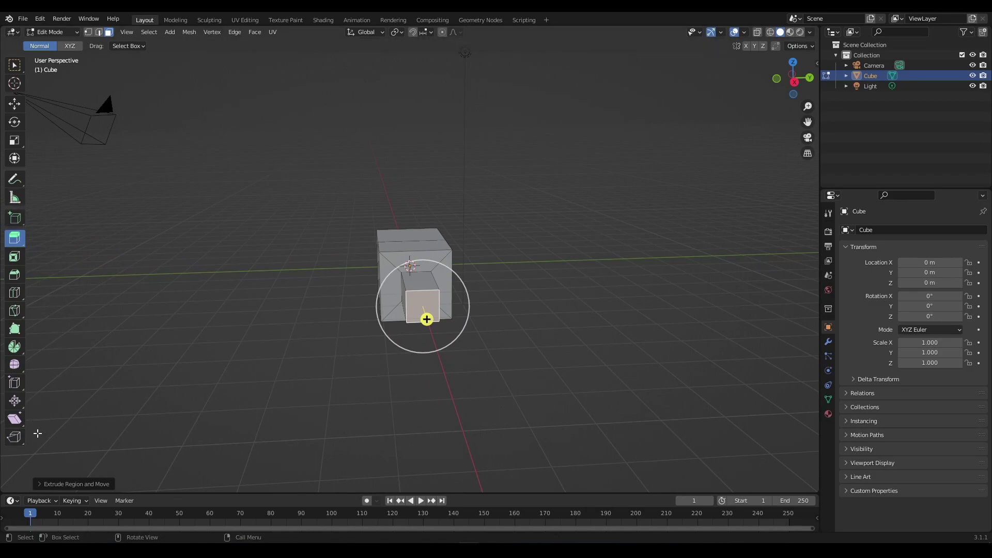
{"action": "middle_click_drag", "start_coordinate": [289, 347], "coordinate": [326, 228]}
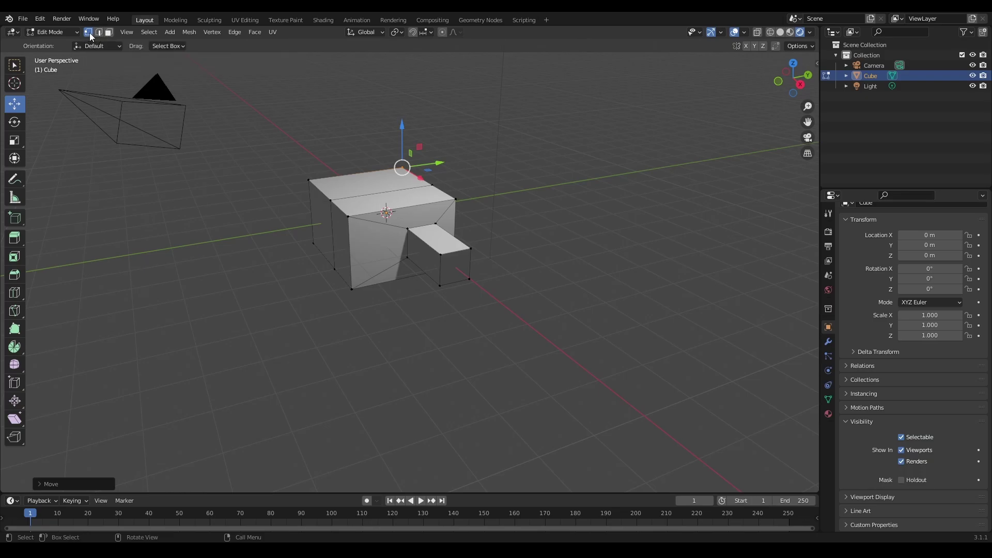
- Select the vertices at the block's lower front corner, and select a top edge in edge selection mode
{"action": "left_click_drag", "start_coordinate": [359, 300], "coordinate": [375, 275]}
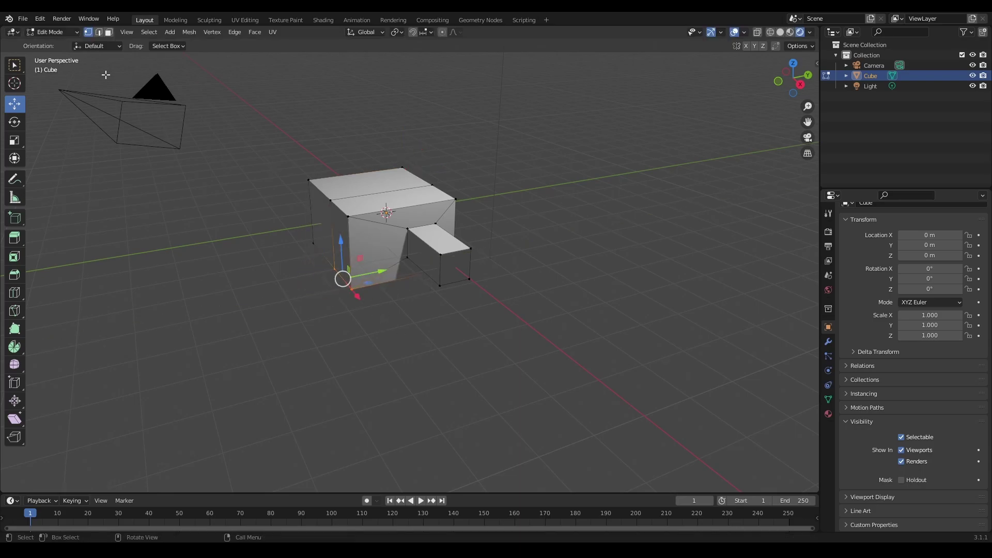
{"action": "left_click", "coordinate": [99, 32]}
{"action": "left_click", "coordinate": [364, 214]}
{"action": "middle_click_drag", "start_coordinate": [343, 254], "coordinate": [460, 275]}
{"action": "left_click_drag", "start_coordinate": [465, 276], "coordinate": [454, 262]}
{"action": "middle_click_drag", "start_coordinate": [453, 263], "coordinate": [194, 60]}
- In face selection mode, select both top faces of the block and move them slightly up along Z
{"action": "left_click", "coordinate": [108, 32]}
{"action": "middle_click_drag", "start_coordinate": [362, 248], "coordinate": [437, 259]}
{"action": "middle_click_drag", "start_coordinate": [375, 254], "coordinate": [400, 245]}
{"action": "left_click", "coordinate": [418, 221]}
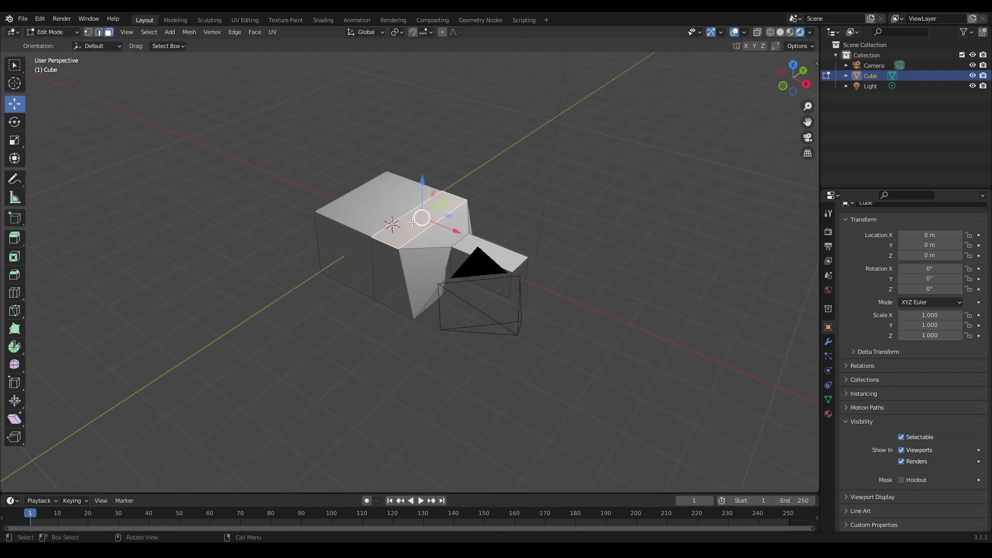
{"action": "left_click", "coordinate": [388, 176], "text": "shift"}
{"action": "mouse_move", "coordinate": [397, 170]}
{"action": "left_mouse_down"}
{"action": "mouse_move", "coordinate": [395, 150]}
{"action": "mouse_move", "coordinate": [396, 168]}
{"action": "left_mouse_up"}
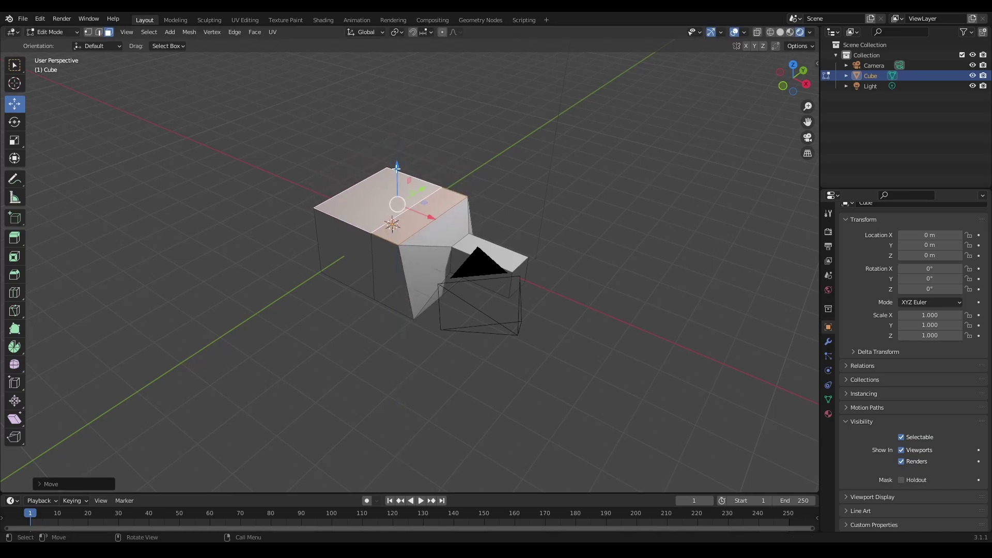
- Inset the two top faces together and extrude the inner area downward to form a recess
{"action": "left_click", "coordinate": [15, 256]}
{"action": "left_click_drag", "start_coordinate": [434, 203], "coordinate": [416, 205]}
{"action": "left_click", "coordinate": [15, 238]}
{"action": "left_click_drag", "start_coordinate": [397, 169], "coordinate": [398, 188]}
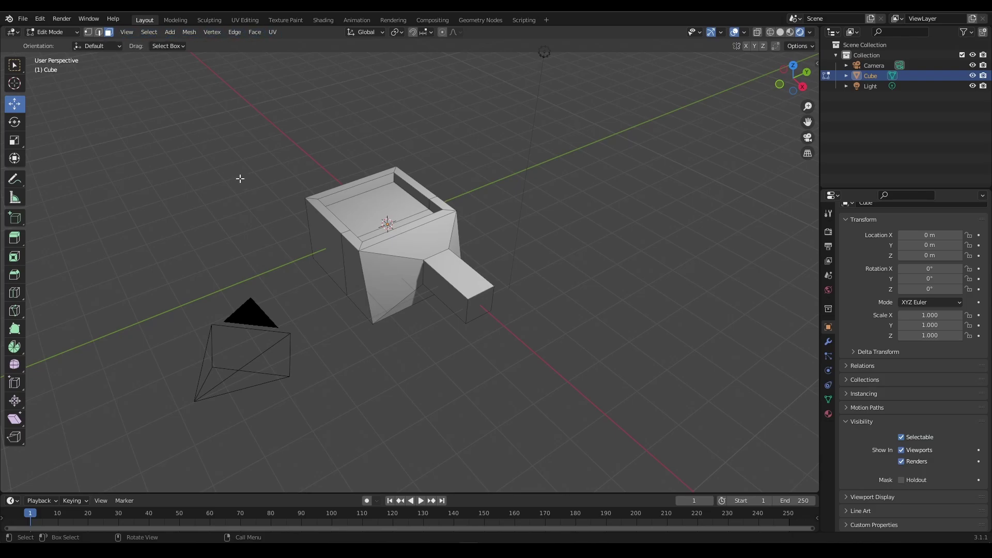
- Switch the model to Object Mode and back to Edit Mode, and select the mesh's faces
{"action": "key", "text": "Tab"}
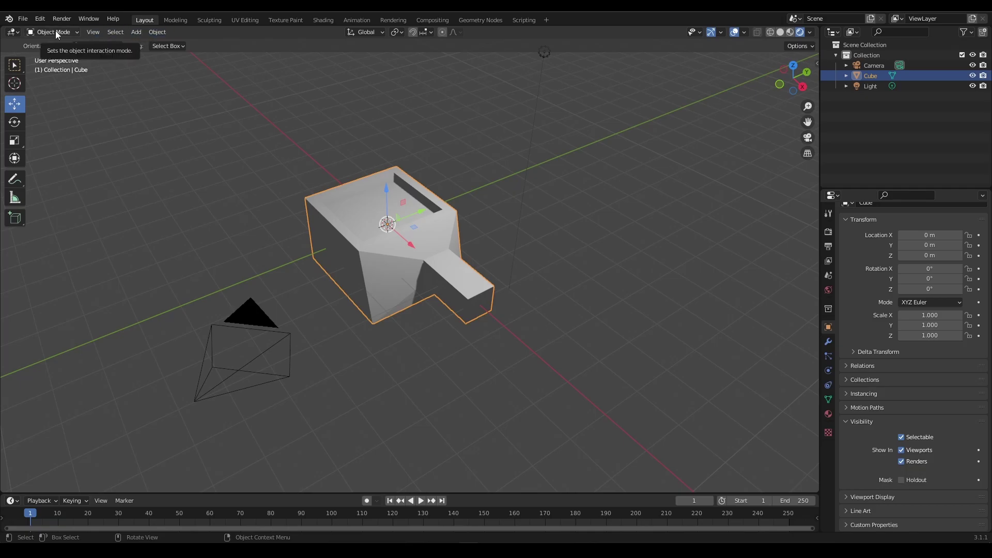
{"action": "key", "text": "Tab"}
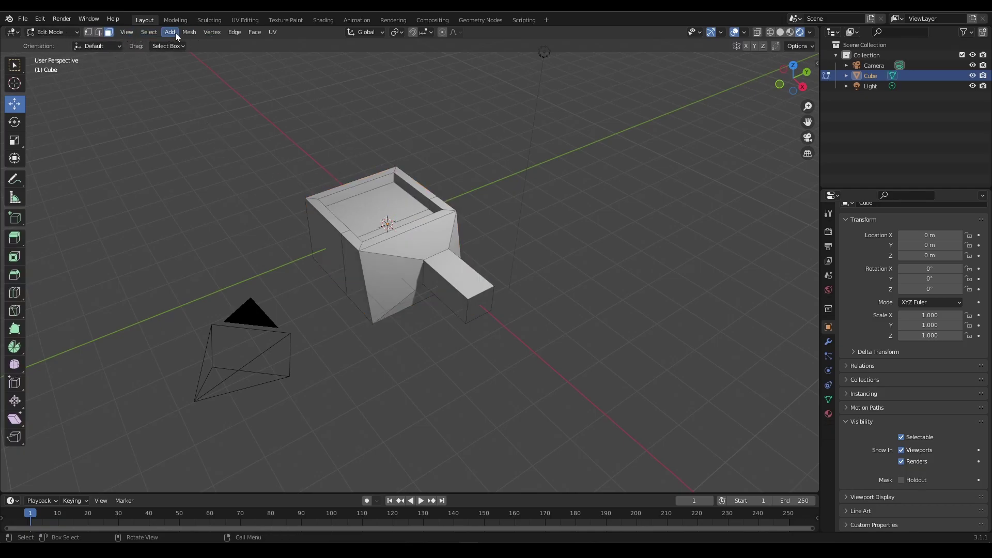
{"action": "left_click", "coordinate": [125, 32]}
{"action": "key", "text": "a"}
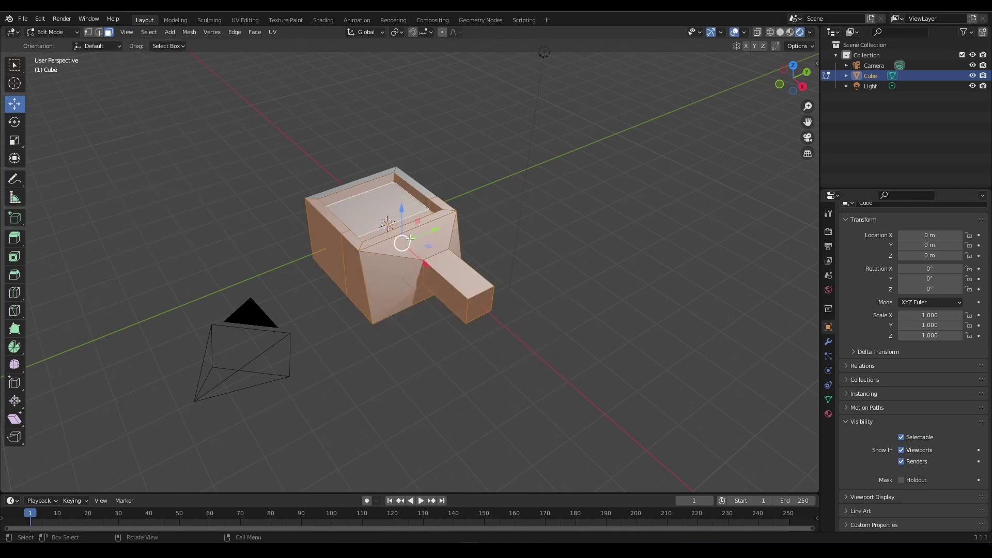
- Frame the selected faces in the viewport
{"action": "left_click", "coordinate": [140, 32]}
{"action": "mouse_move", "coordinate": [127, 32]}
{"action": "left_click", "coordinate": [154, 89]}
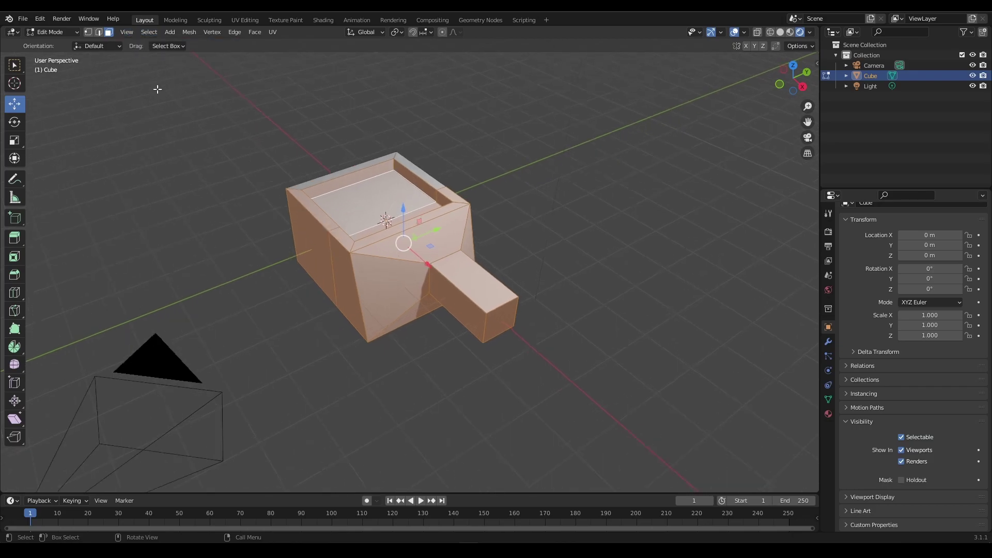
{"action": "scroll", "coordinate": [282, 152], "scroll_direction": "down", "scroll_amount": 2}
- View the model from the Top viewpoint and orbit back to an angled perspective view
{"action": "left_click", "coordinate": [127, 32]}
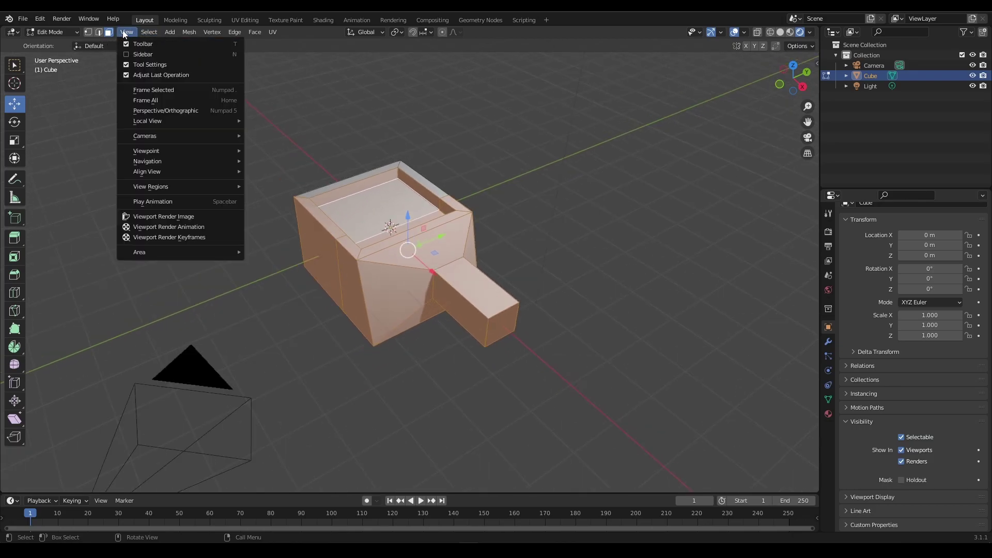
{"action": "mouse_move", "coordinate": [166, 149]}
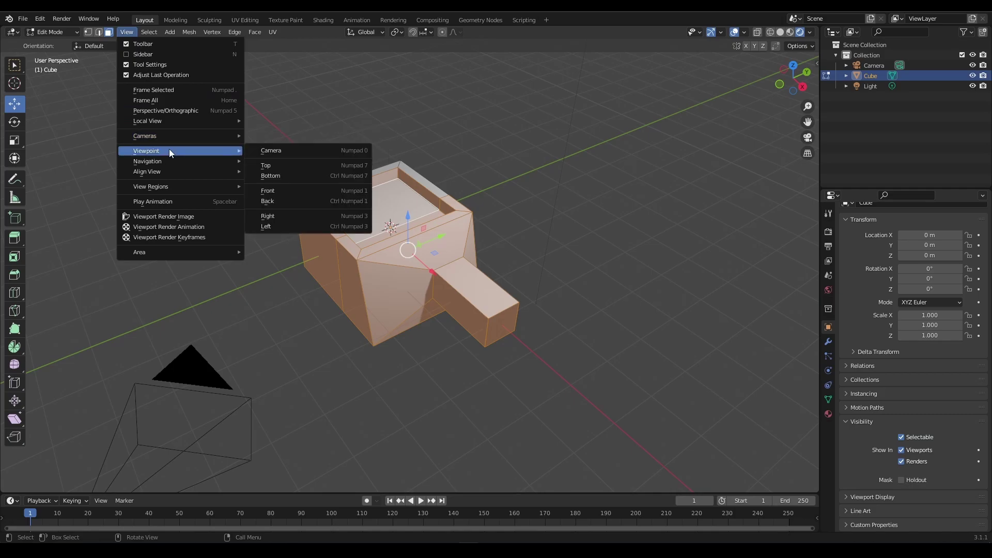
{"action": "left_click", "coordinate": [267, 163]}
{"action": "left_click_drag", "start_coordinate": [794, 79], "coordinate": [783, 103]}
{"action": "left_click_drag", "start_coordinate": [636, 139], "coordinate": [549, 152]}
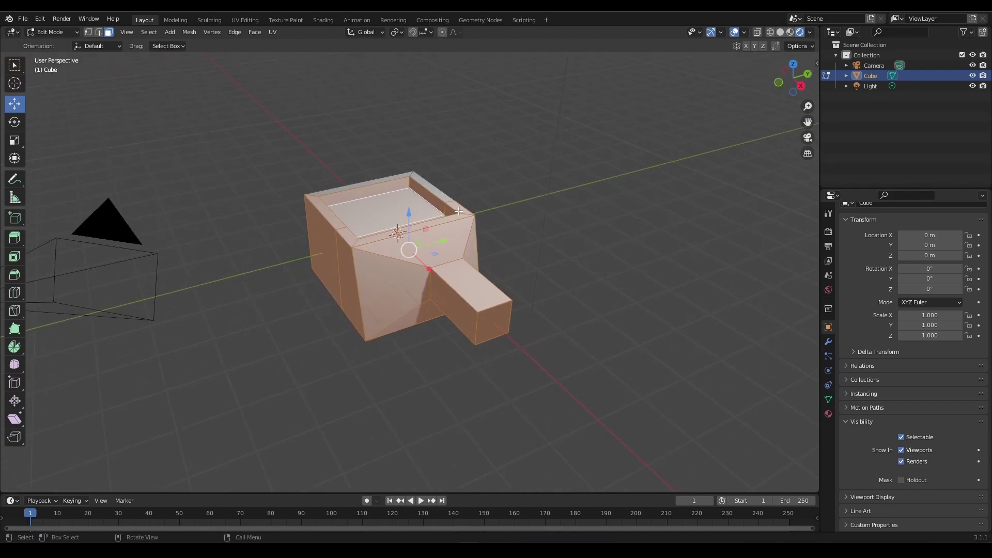
- Clear the selection, select all of the mesh, and invert the selection
{"action": "left_click", "coordinate": [544, 265]}
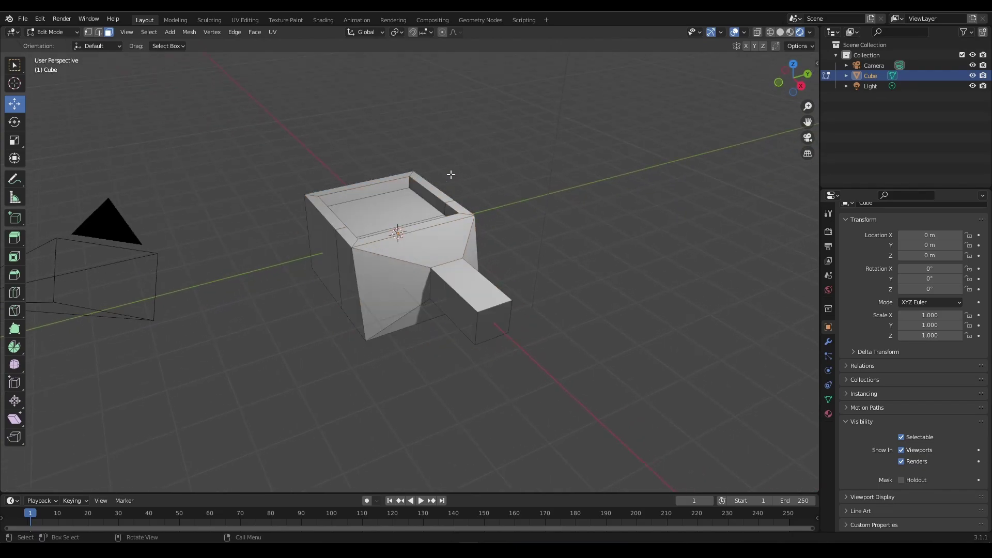
{"action": "left_click", "coordinate": [148, 32]}
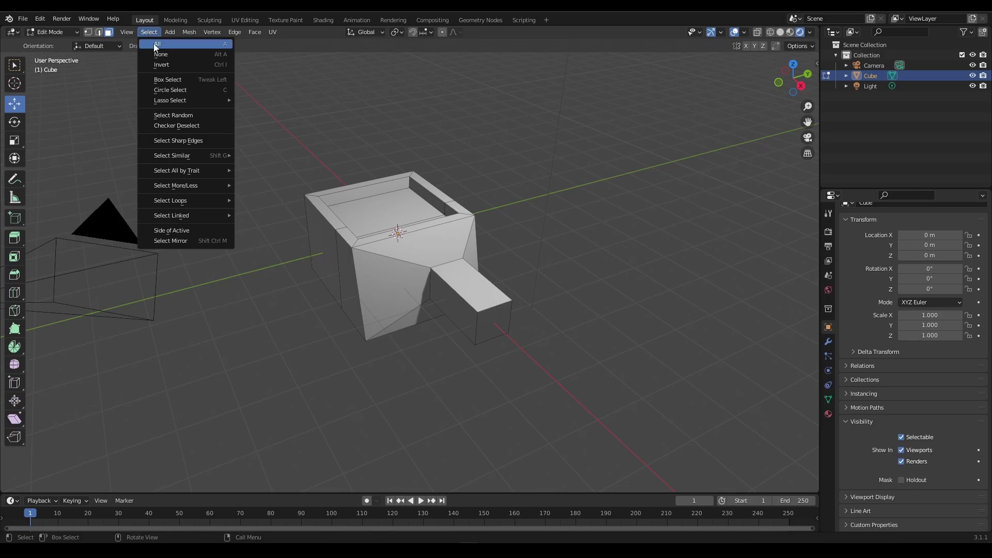
{"action": "left_click", "coordinate": [159, 46]}
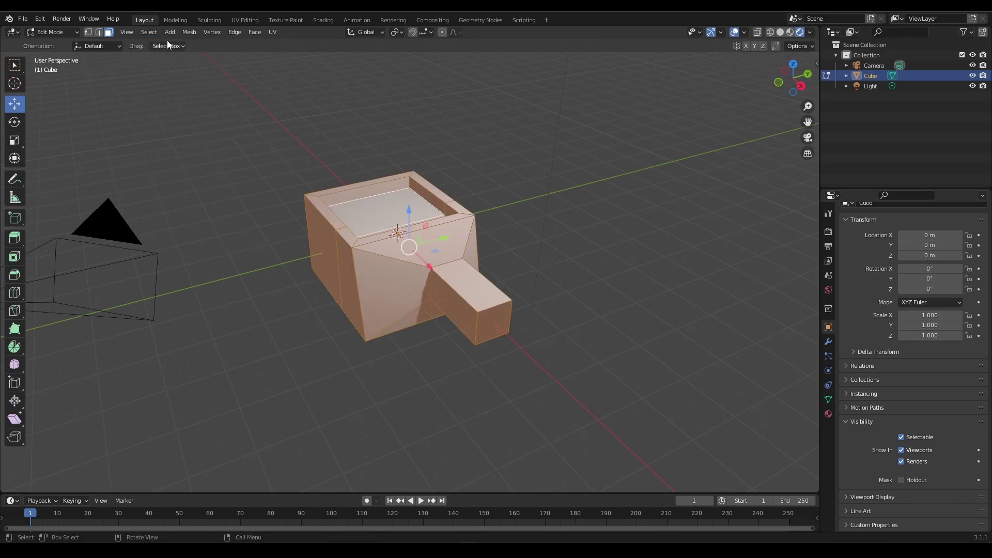
{"action": "left_click", "coordinate": [148, 33]}
{"action": "left_click", "coordinate": [176, 65]}
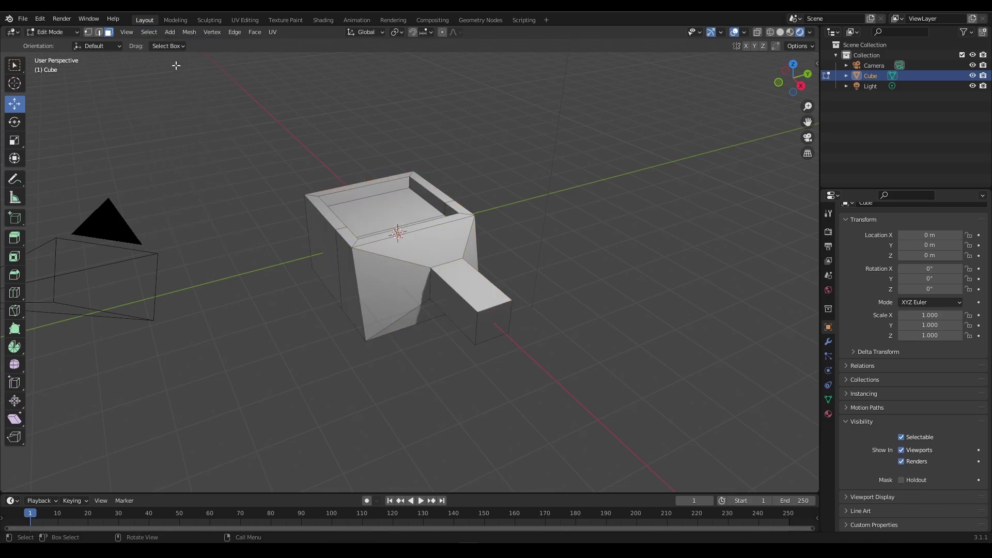
- Select the whole mesh with a region selection and deselect everything again
{"action": "left_click", "coordinate": [155, 33]}
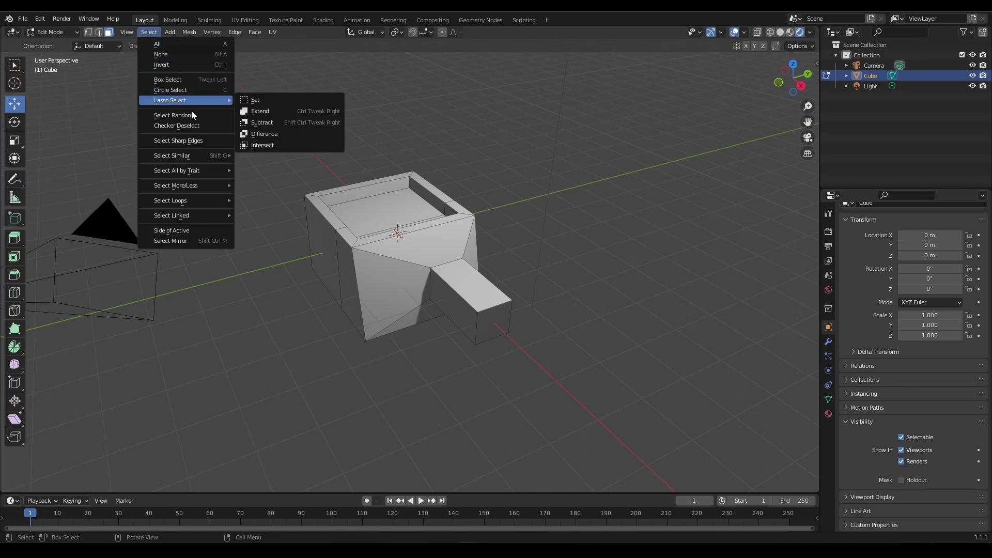
{"action": "left_click_drag", "start_coordinate": [609, 417], "coordinate": [448, 117]}
{"action": "left_click_drag", "start_coordinate": [547, 399], "coordinate": [215, 110]}
{"action": "left_click", "coordinate": [151, 33]}
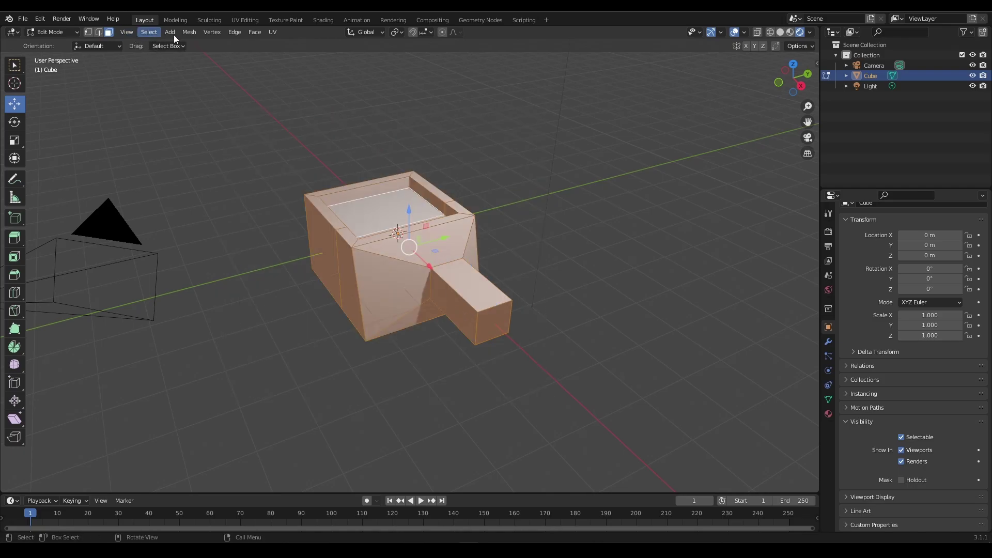
{"action": "left_click", "coordinate": [320, 123]}
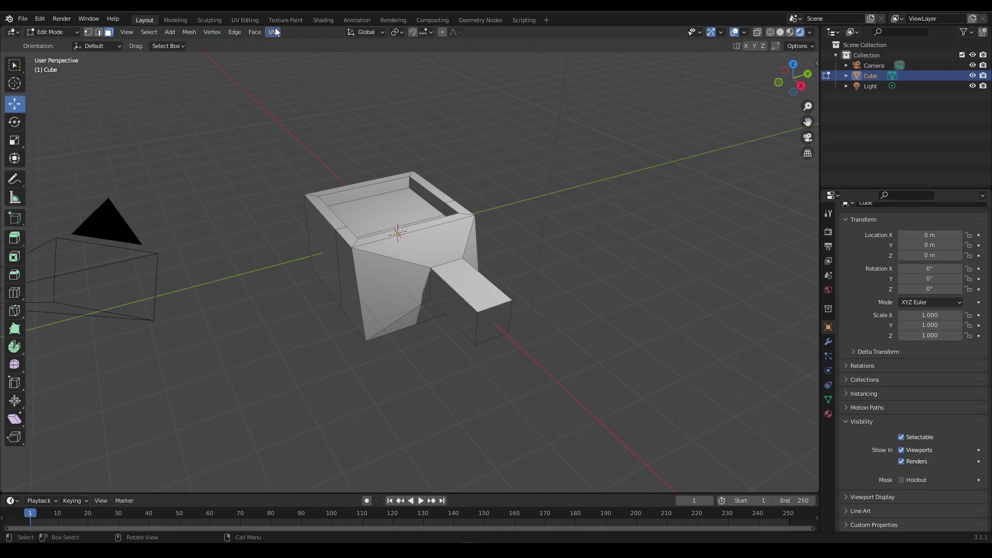
- Look through the primitives that can be added in Edit Mode, and switch to Object Mode to view its addable mesh types
{"action": "left_click", "coordinate": [169, 32]}
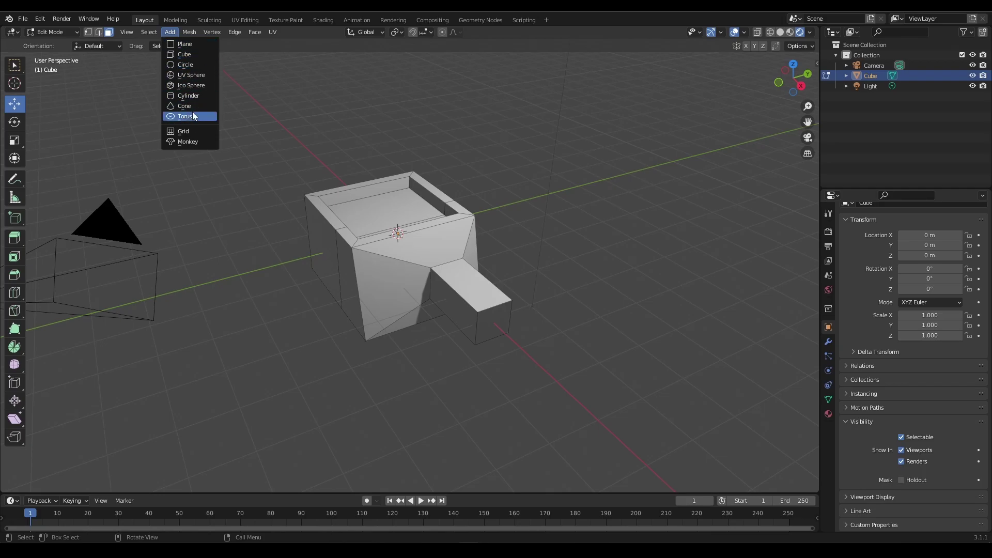
{"action": "left_click", "coordinate": [51, 32]}
{"action": "left_click", "coordinate": [52, 41]}
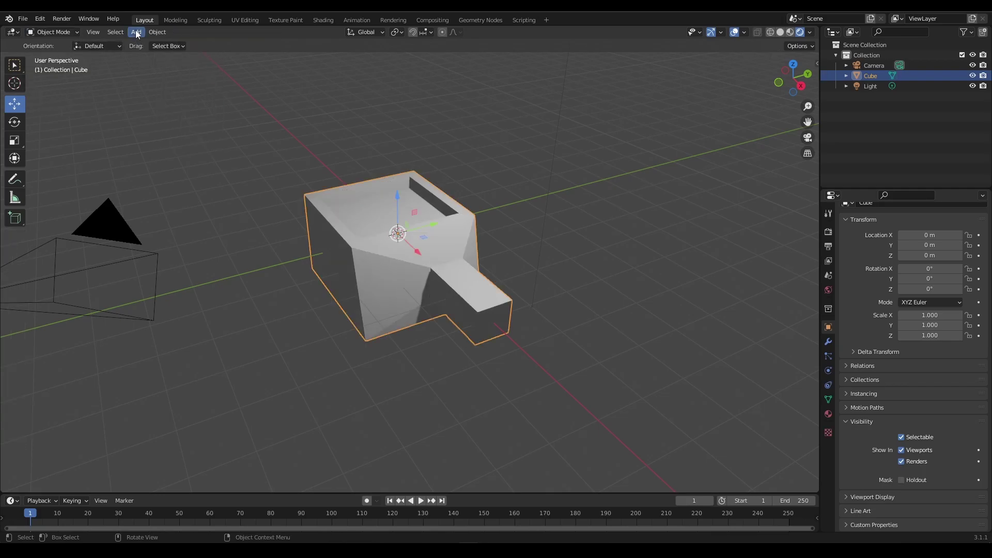
{"action": "left_click", "coordinate": [136, 33]}
{"action": "mouse_move", "coordinate": [144, 44]}
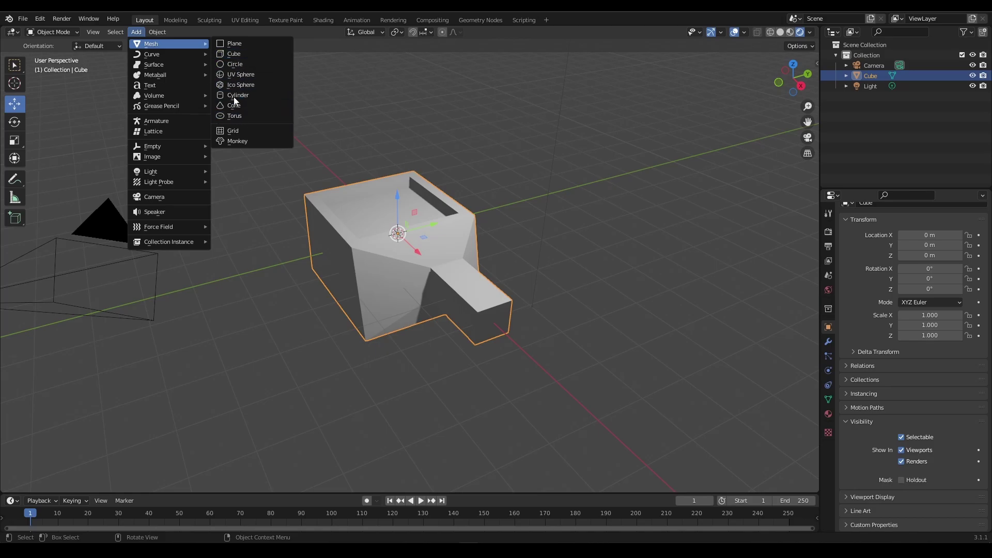
- Return to Edit Mode and look through the primitives it offers to add
{"action": "left_click", "coordinate": [67, 31]}
{"action": "left_click", "coordinate": [46, 55]}
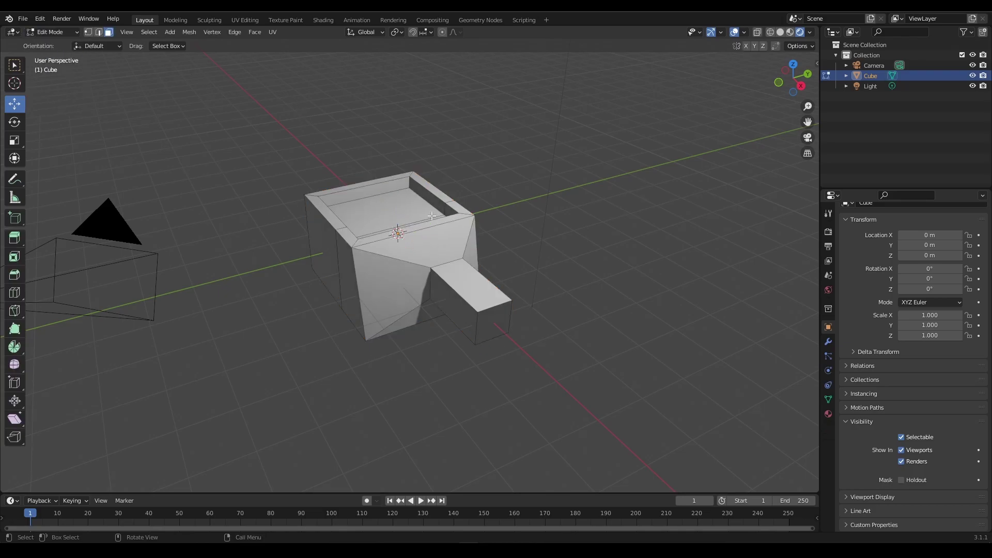
{"action": "left_click", "coordinate": [168, 33]}
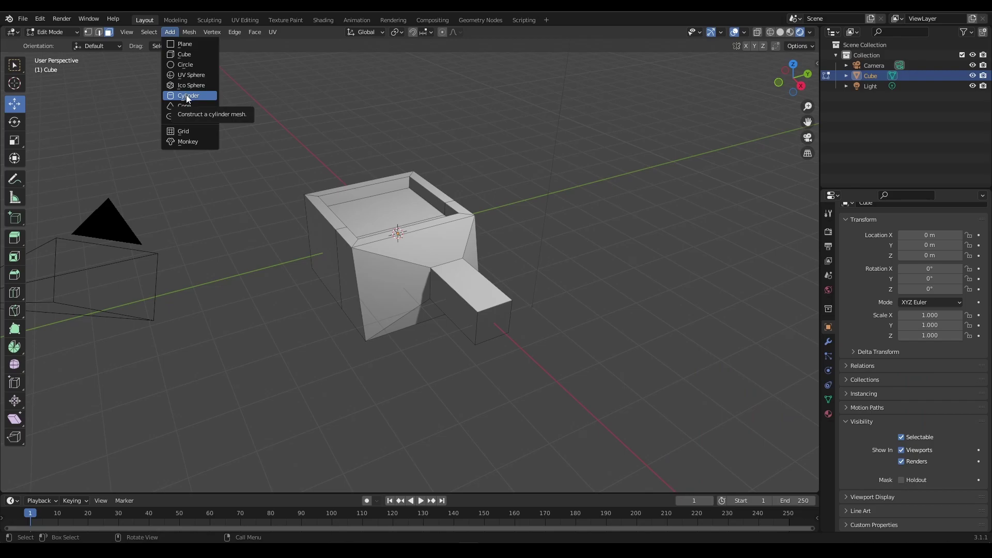
- Switch to Object Mode and add a cylinder as a separate mesh object
{"action": "left_click", "coordinate": [61, 30]}
{"action": "left_click", "coordinate": [54, 43]}
{"action": "middle_click_drag", "start_coordinate": [437, 231], "coordinate": [481, 277]}
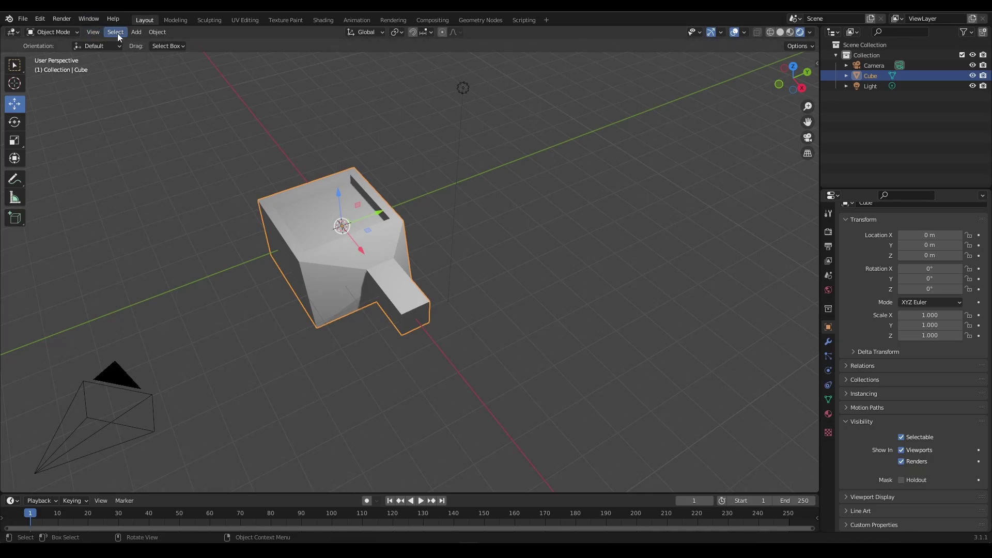
{"action": "left_click", "coordinate": [136, 32]}
{"action": "mouse_move", "coordinate": [171, 44]}
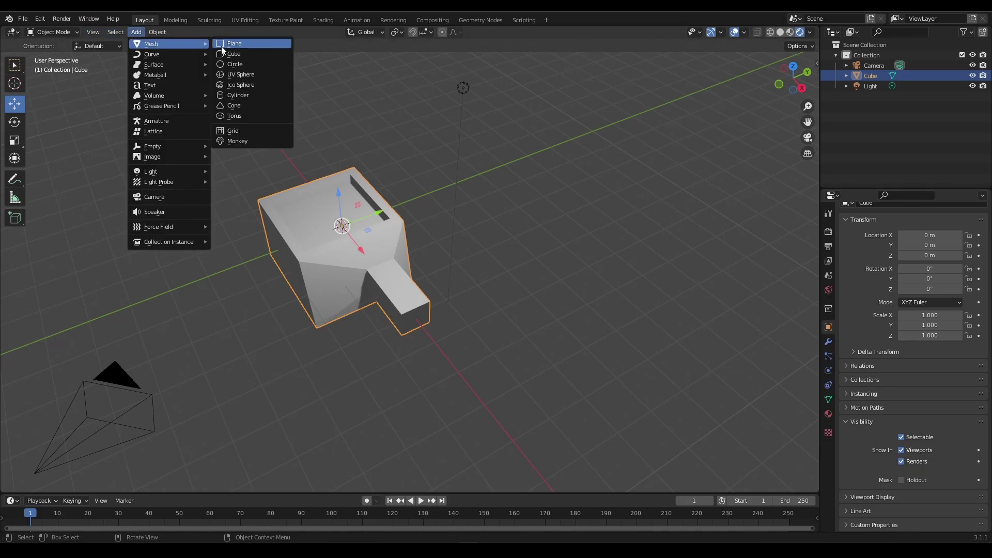
{"action": "left_click", "coordinate": [240, 95]}
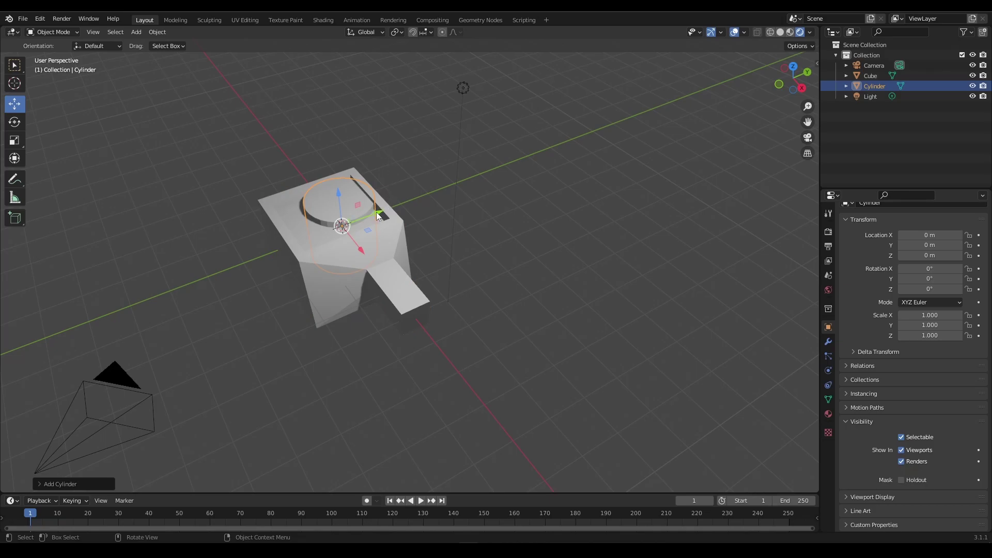
- Move the cylinder about 5 m along the Y axis, and undo both the move and the cylinder's creation
{"action": "left_click_drag", "start_coordinate": [378, 216], "coordinate": [543, 215]}
{"action": "mouse_move", "coordinate": [542, 215]}
{"action": "middle_mouse_down"}
{"action": "mouse_move", "coordinate": [535, 213]}
{"action": "mouse_move", "coordinate": [543, 214]}
{"action": "middle_mouse_up"}
{"action": "middle_click_drag", "start_coordinate": [477, 240], "coordinate": [486, 249]}
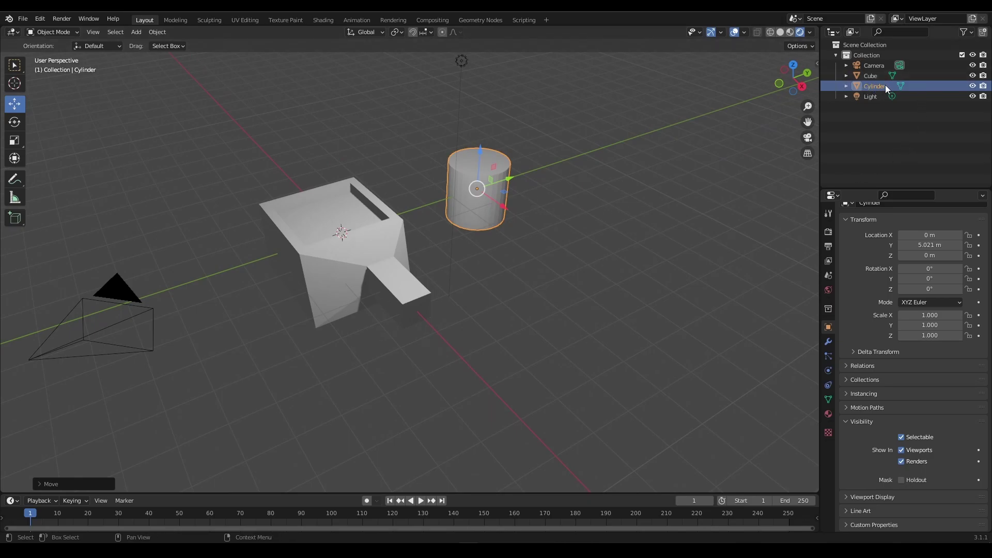
{"action": "key", "text": "ctrl+z"}
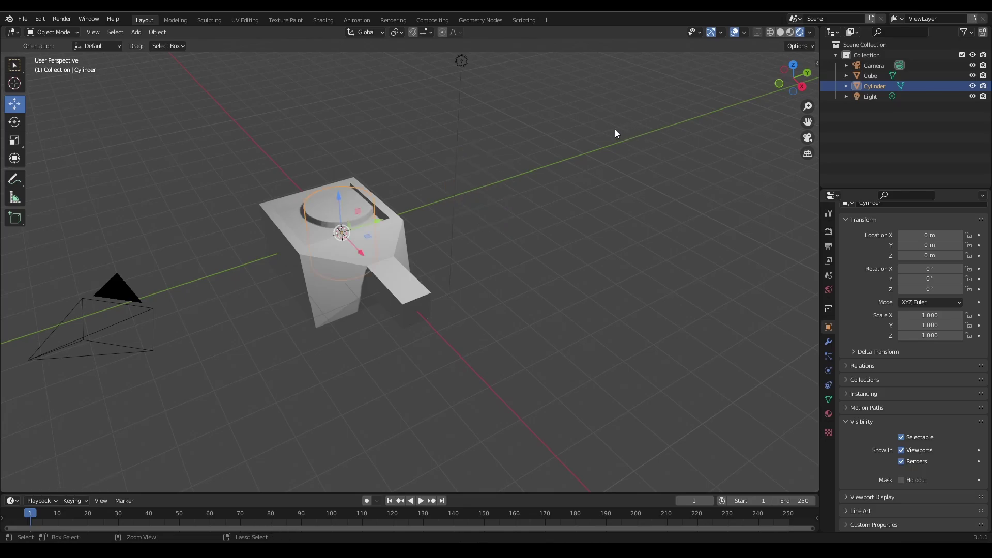
{"action": "key", "text": "ctrl+z"}
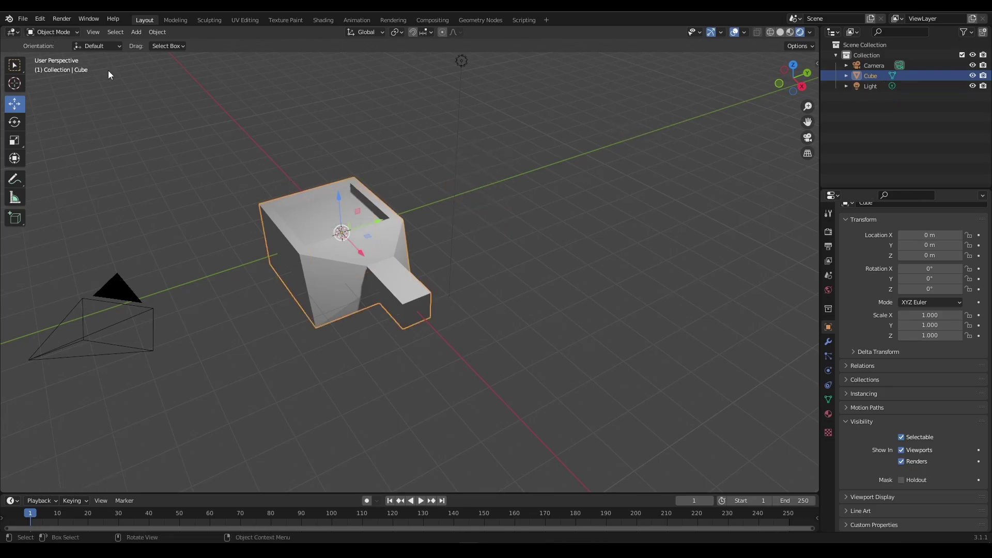
- In Edit Mode, add a cylinder to the cube's mesh and move it along the Y axis clear of the box
{"action": "key", "text": "Tab"}
{"action": "left_click", "coordinate": [172, 33]}
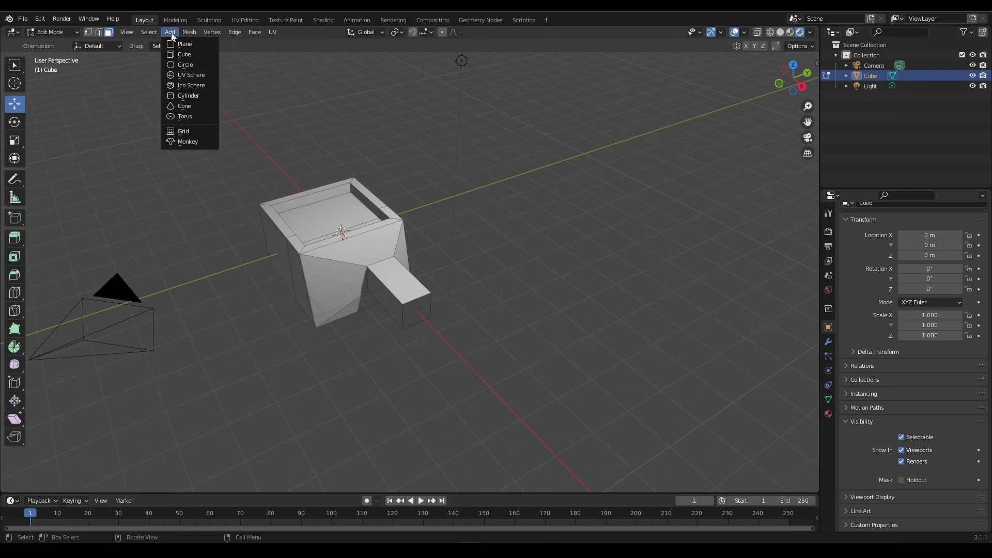
{"action": "left_click", "coordinate": [189, 92]}
{"action": "left_click_drag", "start_coordinate": [375, 226], "coordinate": [596, 223]}
{"action": "middle_click_drag", "start_coordinate": [596, 224], "coordinate": [571, 234]}
{"action": "left_click", "coordinate": [593, 260]}
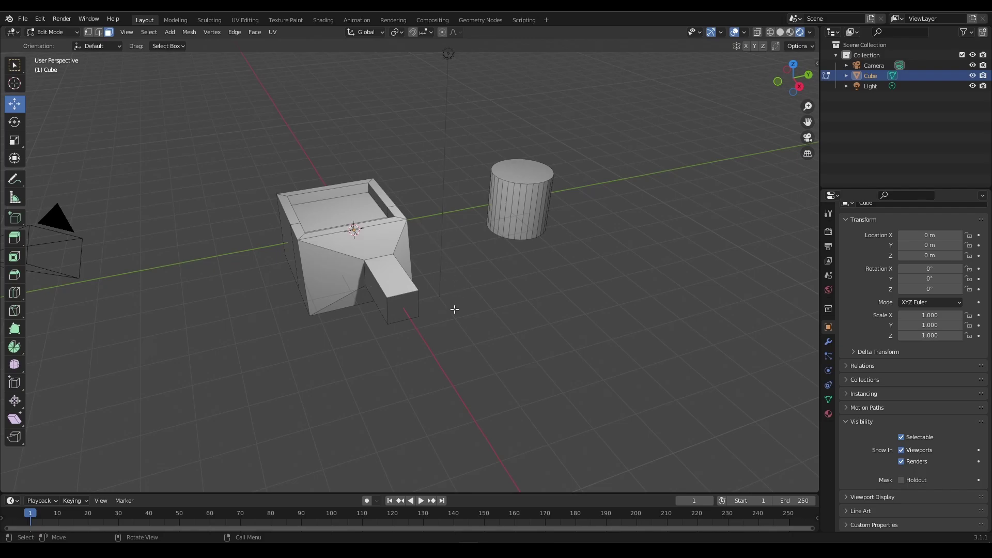
- Add an ico sphere to the same mesh and move it along the Y axis to the side of the box opposite the cylinder
{"action": "left_click", "coordinate": [320, 224]}
{"action": "left_click_drag", "start_coordinate": [251, 177], "coordinate": [402, 389]}
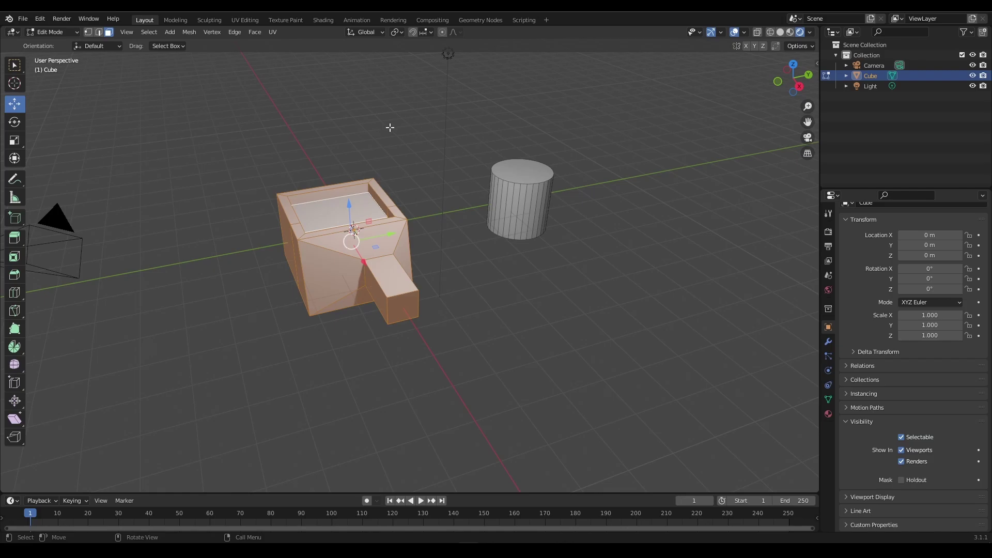
{"action": "left_click", "coordinate": [174, 32]}
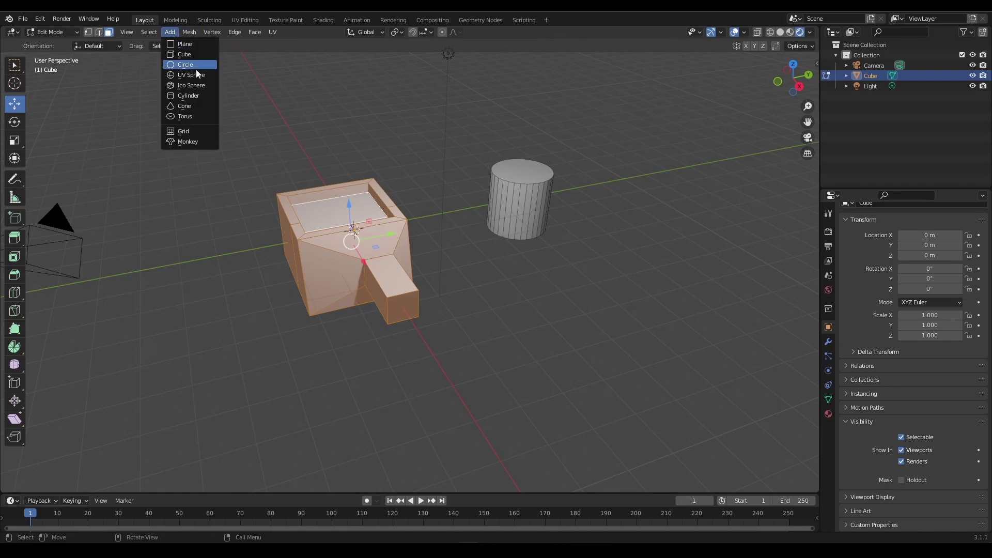
{"action": "left_click", "coordinate": [191, 85]}
{"action": "key", "text": "g"}
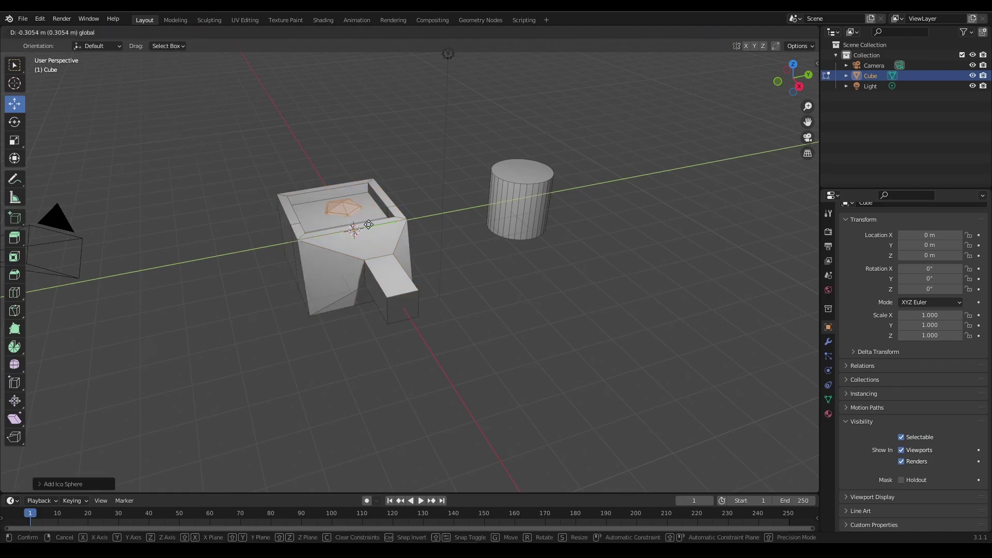
{"action": "key", "text": "y"}
{"action": "left_click", "coordinate": [558, 191]}
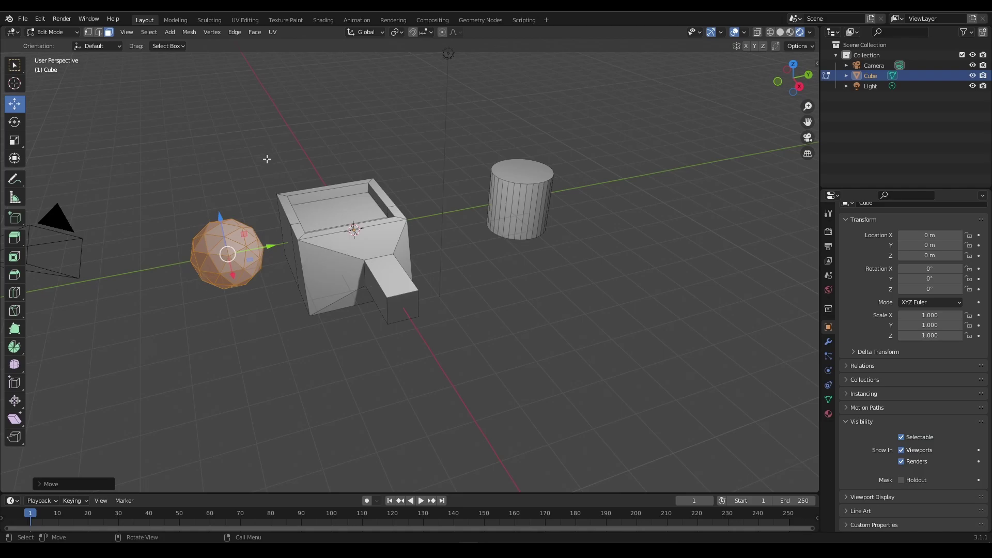
- Scale up the ico sphere to roughly the size of the box
{"action": "key", "text": "s"}
{"action": "left_click", "coordinate": [309, 86]}
{"action": "middle_click_drag", "start_coordinate": [362, 276], "coordinate": [341, 193]}
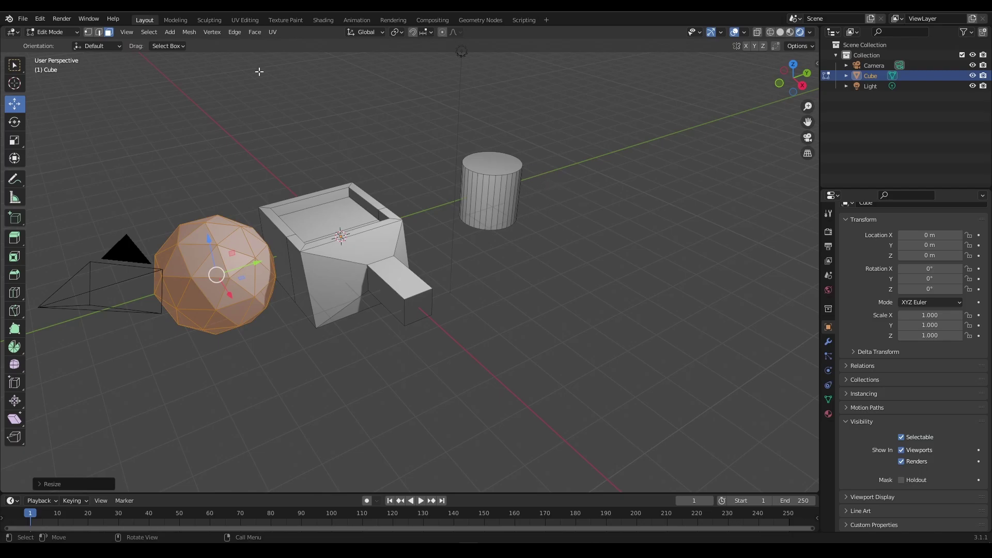
- Look through the addable primitives and the Mesh transform operations
{"action": "left_click", "coordinate": [176, 32]}
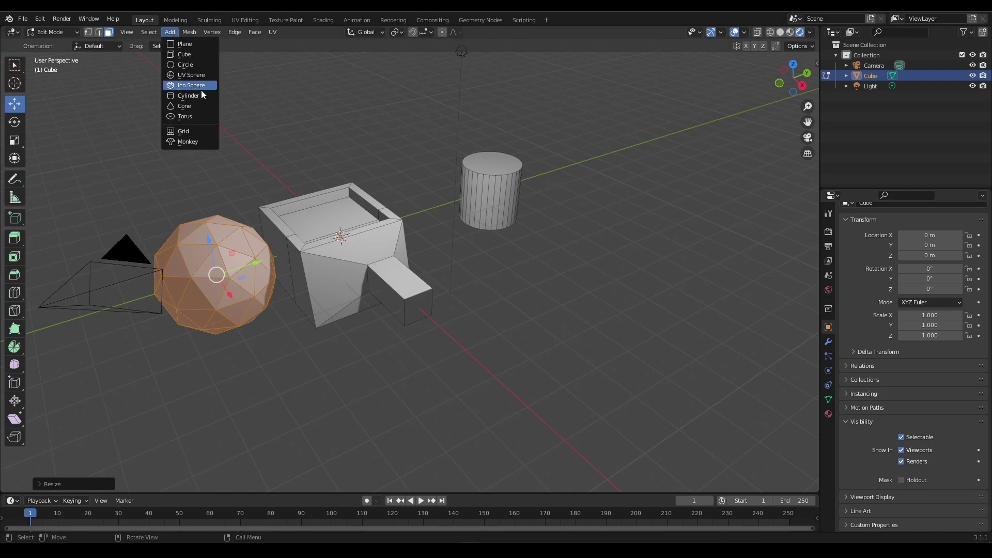
{"action": "left_click", "coordinate": [189, 32]}
{"action": "mouse_move", "coordinate": [216, 45]}
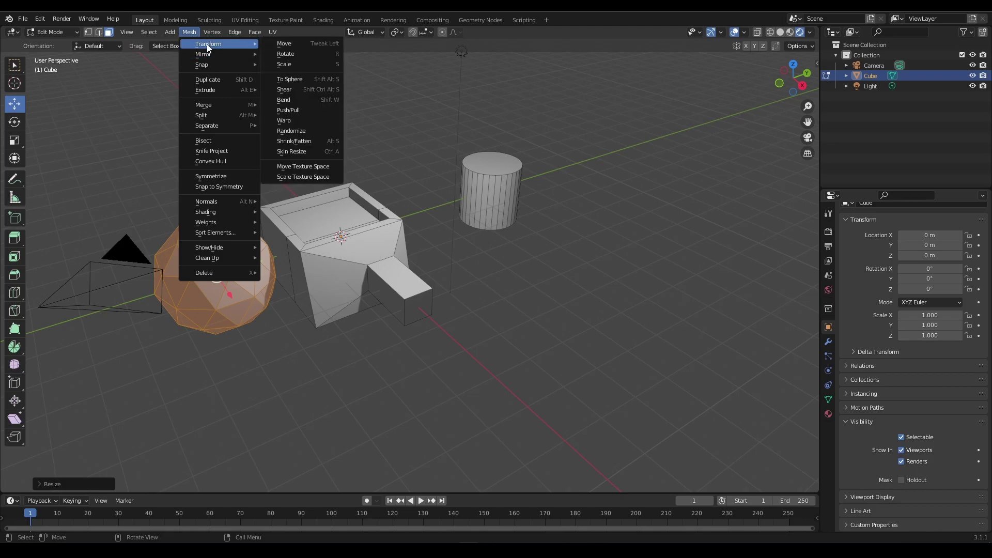
- Region-select the box, cylinder and sphere faces, rotate them about 27°, and undo the rotation and the selection
{"action": "left_click_drag", "start_coordinate": [576, 310], "coordinate": [212, 119]}
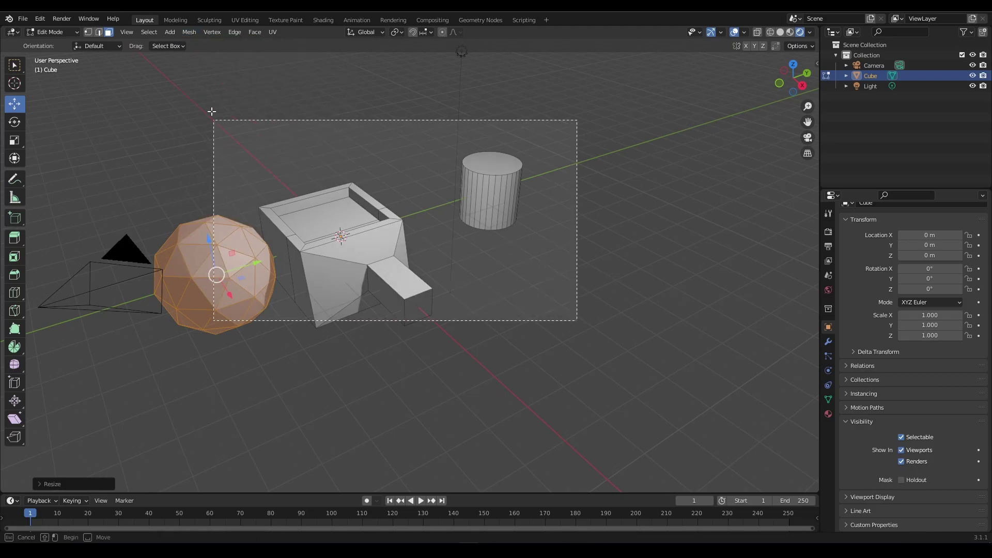
{"action": "key", "text": "r"}
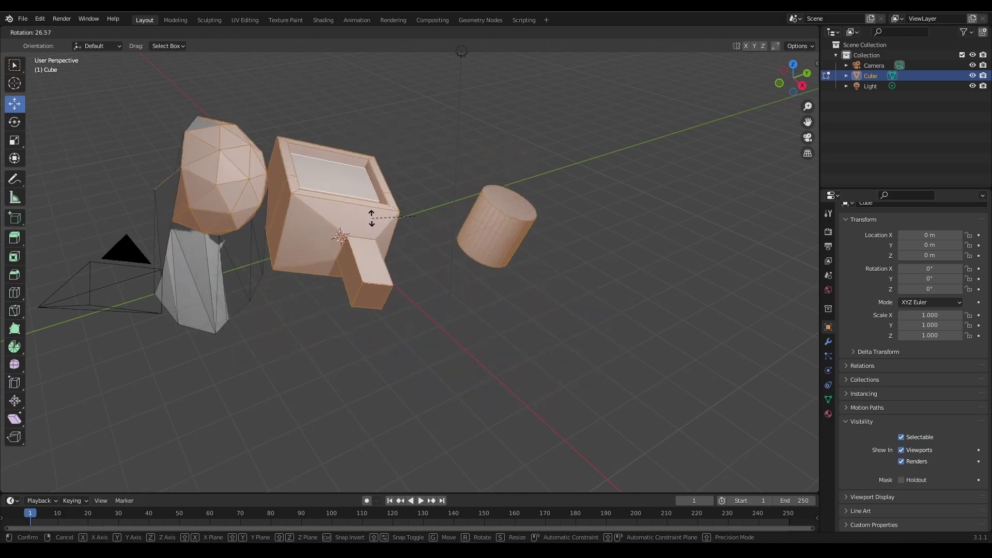
{"action": "left_click", "coordinate": [376, 216]}
{"action": "key", "text": "ctrl+z"}
{"action": "key", "text": "ctrl+z"}
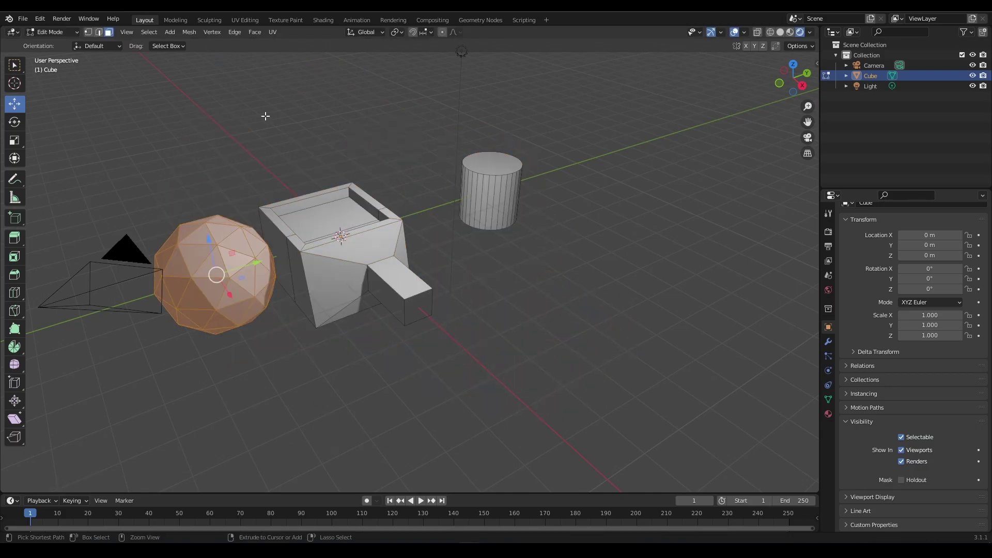
- Look through the Vertex operations and the Separate options for the mesh
{"action": "left_click", "coordinate": [212, 32]}
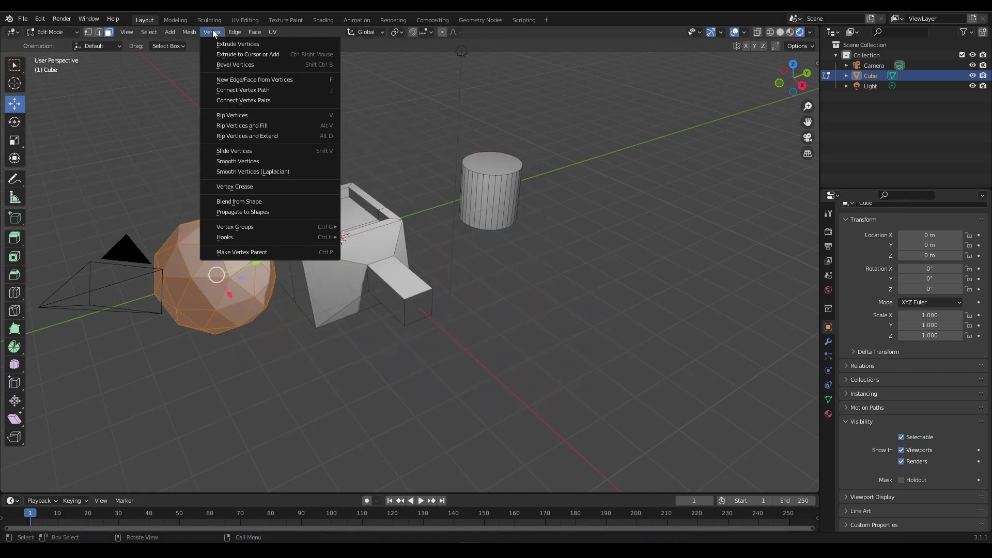
{"action": "mouse_move", "coordinate": [190, 32]}
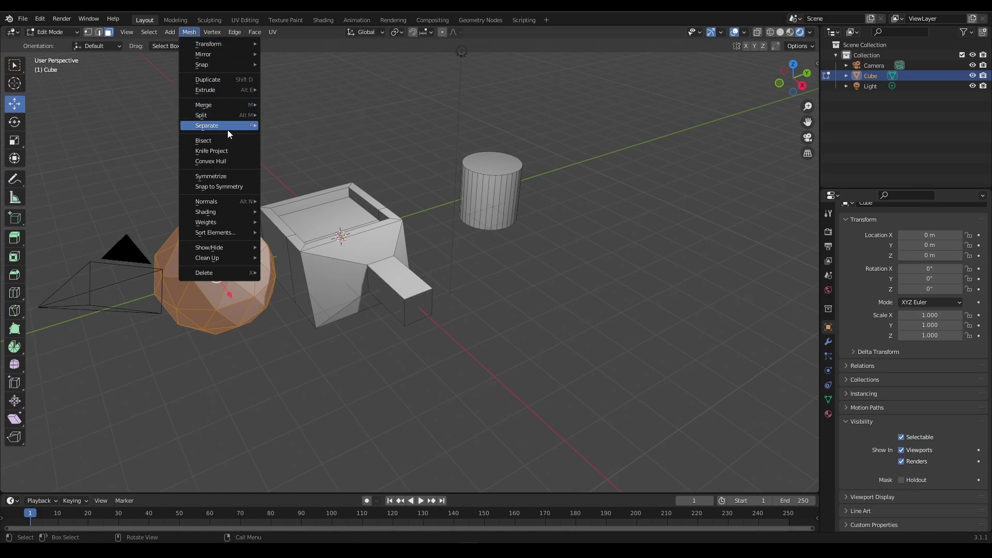
{"action": "mouse_move", "coordinate": [215, 120]}
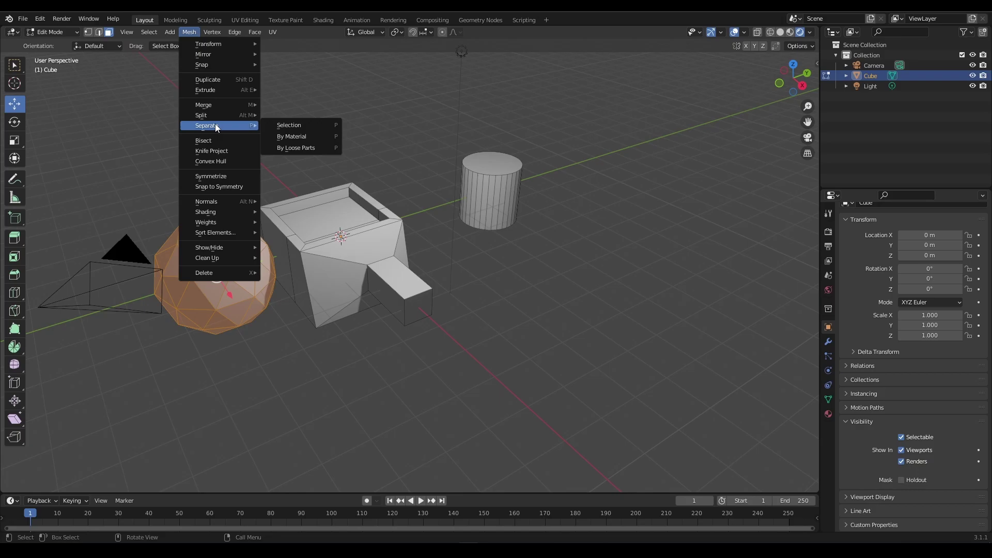
- Enable X-ray to region-select the whole cylinder, and separate the selection into its own object
{"action": "scroll", "coordinate": [474, 298], "scroll_direction": "up", "scroll_amount": 2}
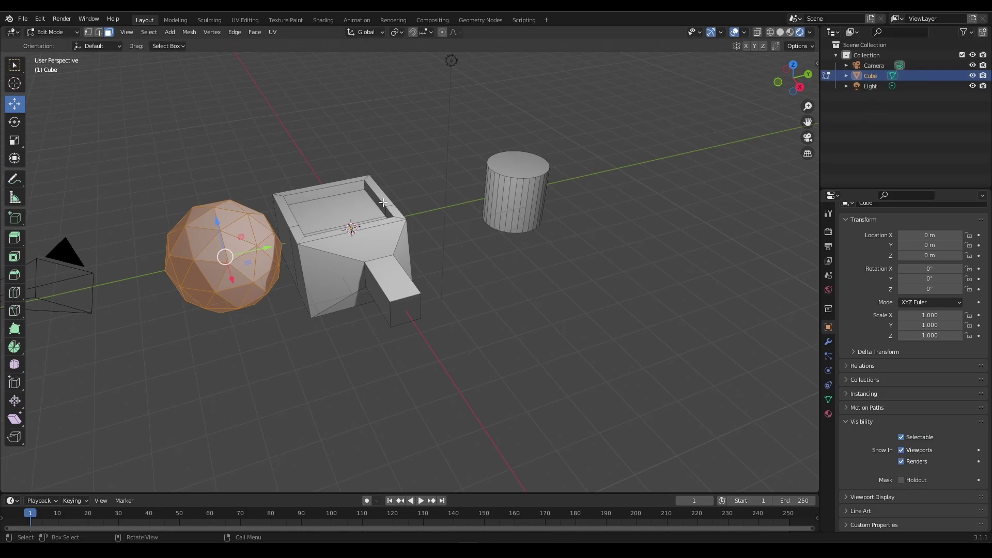
{"action": "middle_click_drag", "start_coordinate": [383, 203], "coordinate": [403, 204]}
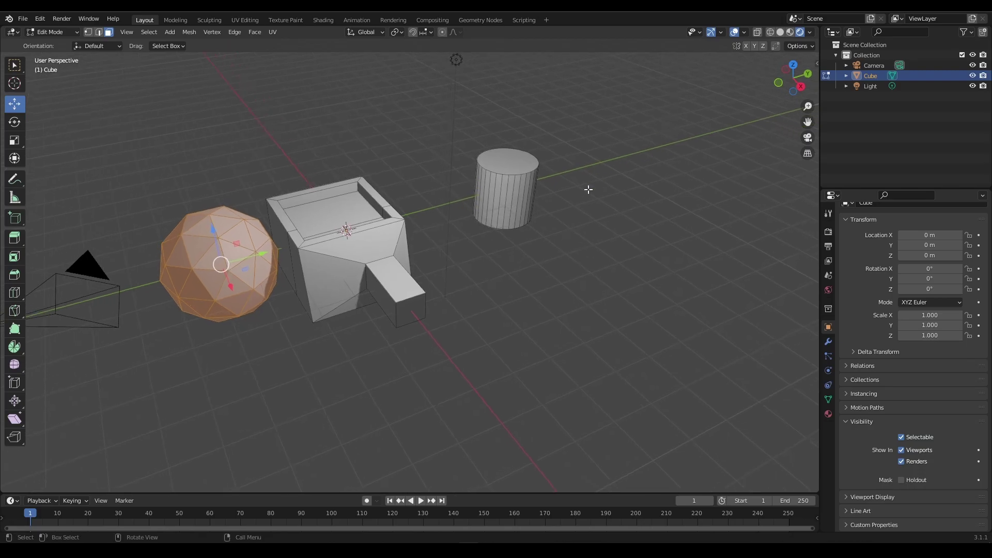
{"action": "left_click_drag", "start_coordinate": [577, 273], "coordinate": [468, 118]}
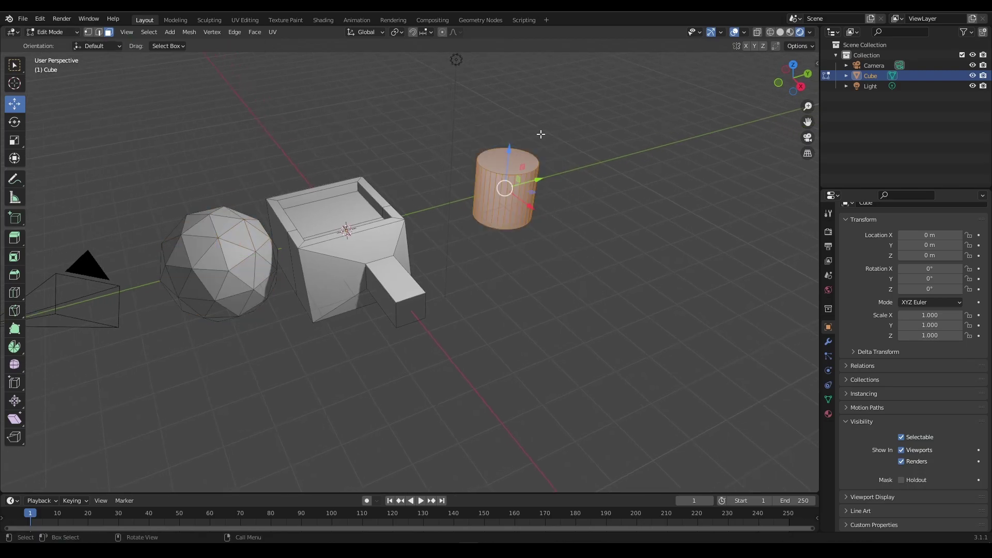
{"action": "left_click", "coordinate": [758, 32]}
{"action": "left_click_drag", "start_coordinate": [603, 282], "coordinate": [443, 118]}
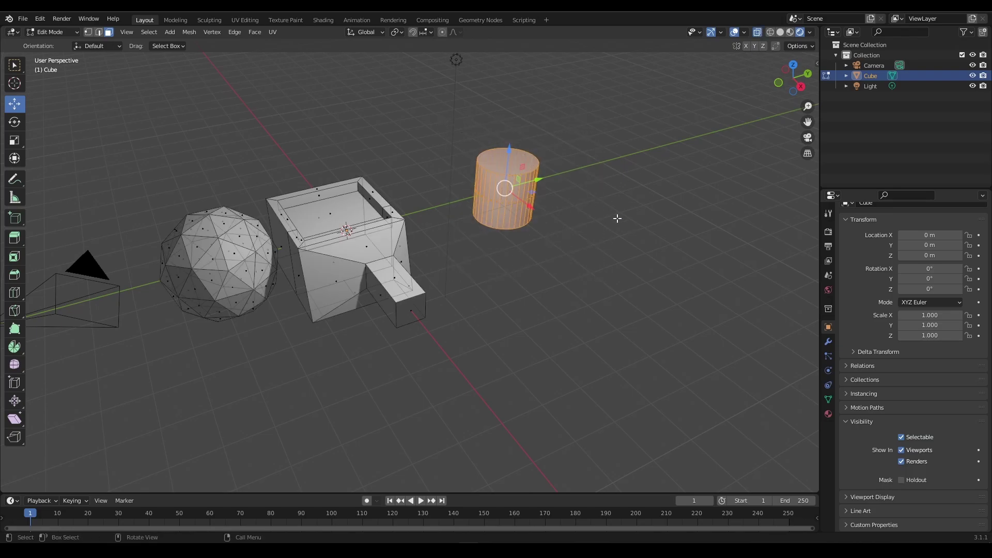
{"action": "left_click", "coordinate": [198, 34]}
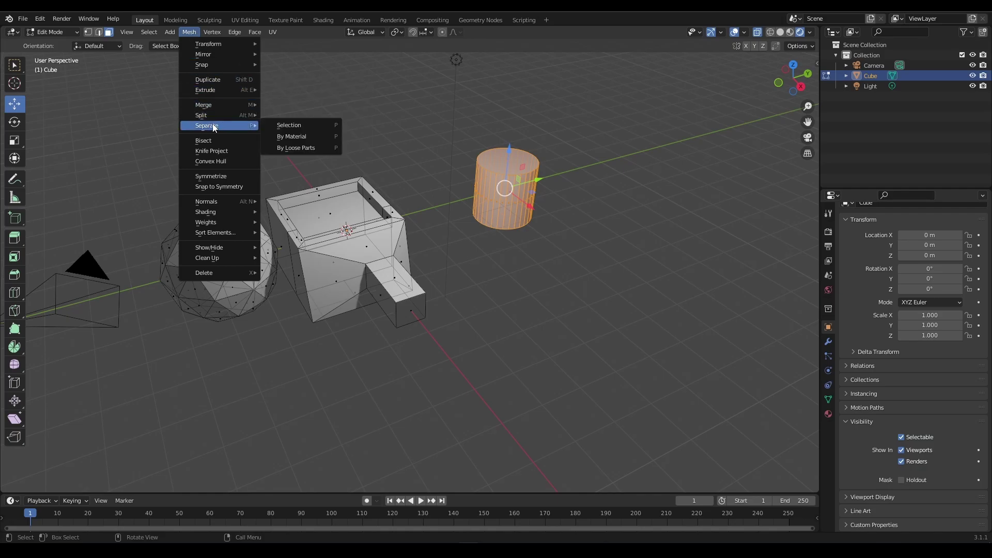
{"action": "key", "text": "p"}
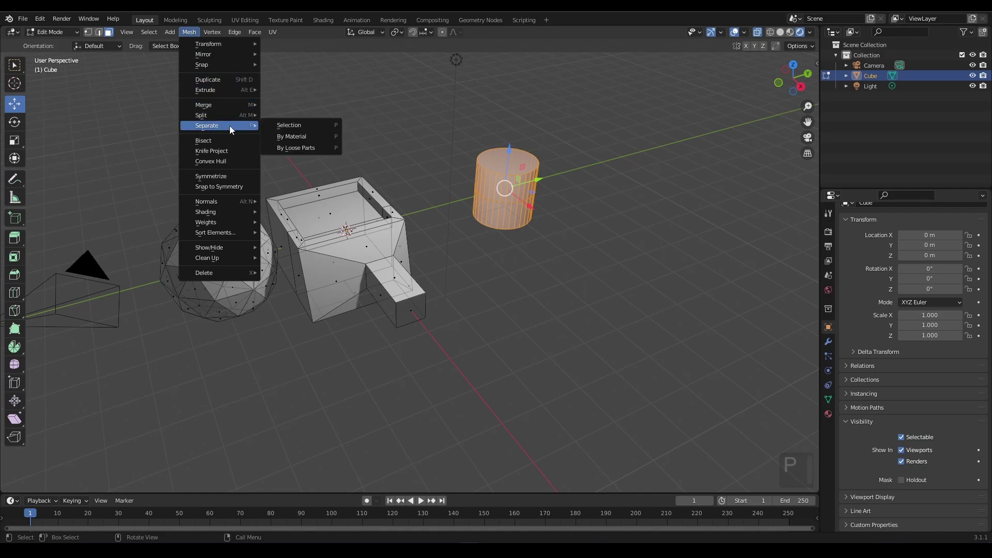
{"action": "left_click", "coordinate": [289, 126]}
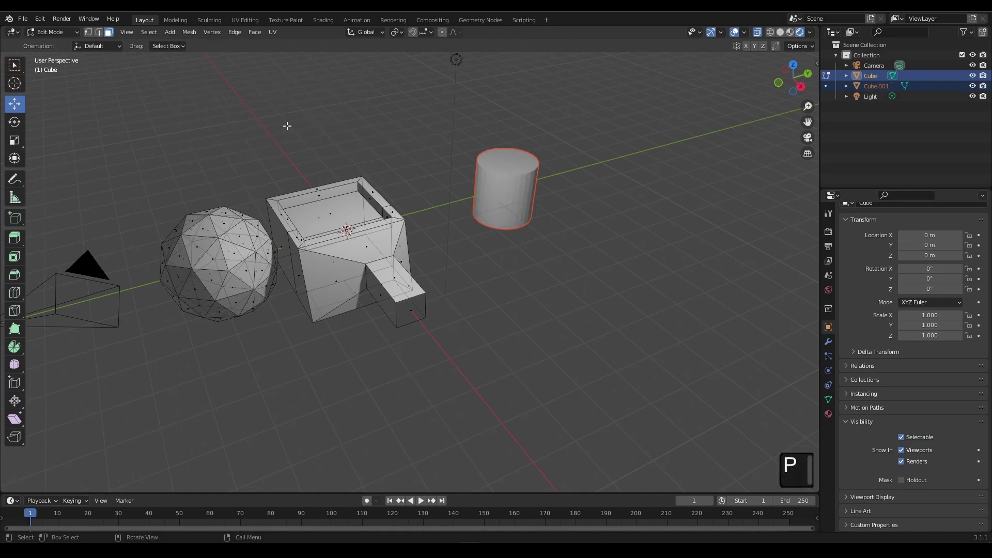
- Rename the separated cylinder object as Cyclinder
{"action": "left_click", "coordinate": [882, 87]}
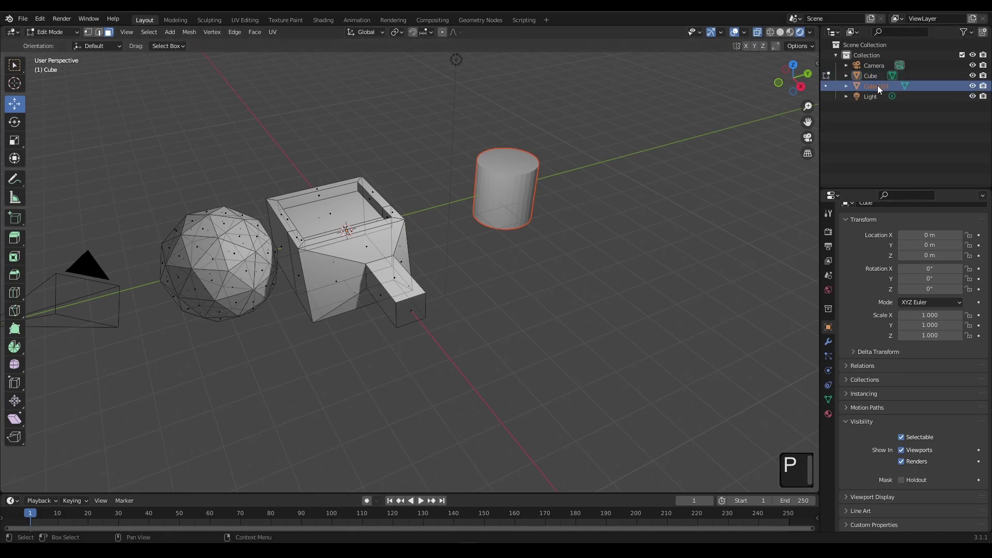
{"action": "double_click", "coordinate": [877, 85]}
{"action": "type", "text": "Cycliner"}
{"action": "key", "text": "BackSpace"}
{"action": "key", "text": "BackSpace"}
{"action": "key", "text": "BackSpace"}
{"action": "type", "text": "der"}
{"action": "key", "text": "Return"}
- Region-select the whole ico sphere and separate the selection into its own object
{"action": "middle_click_drag", "start_coordinate": [451, 358], "coordinate": [428, 362]}
{"action": "left_click_drag", "start_coordinate": [160, 142], "coordinate": [299, 323]}
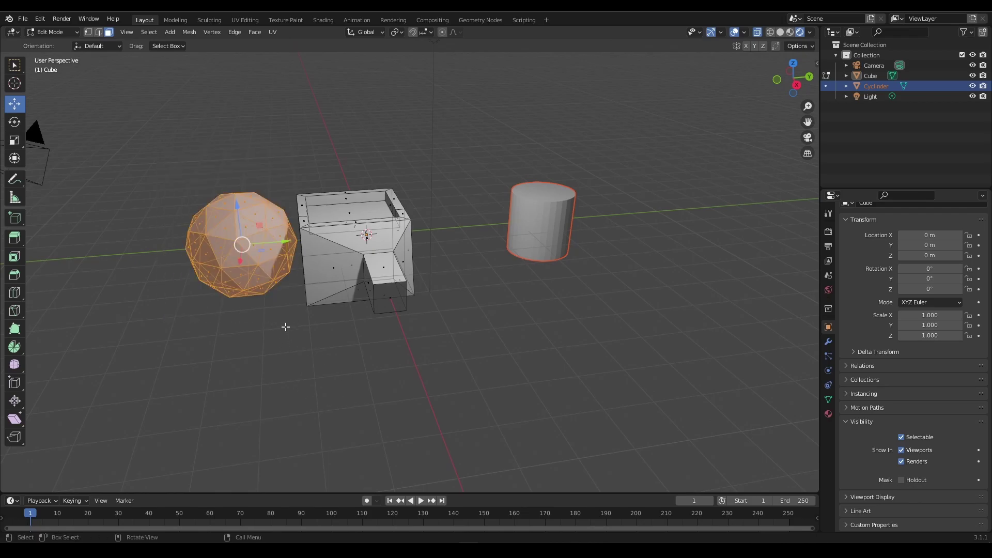
{"action": "key", "text": "p"}
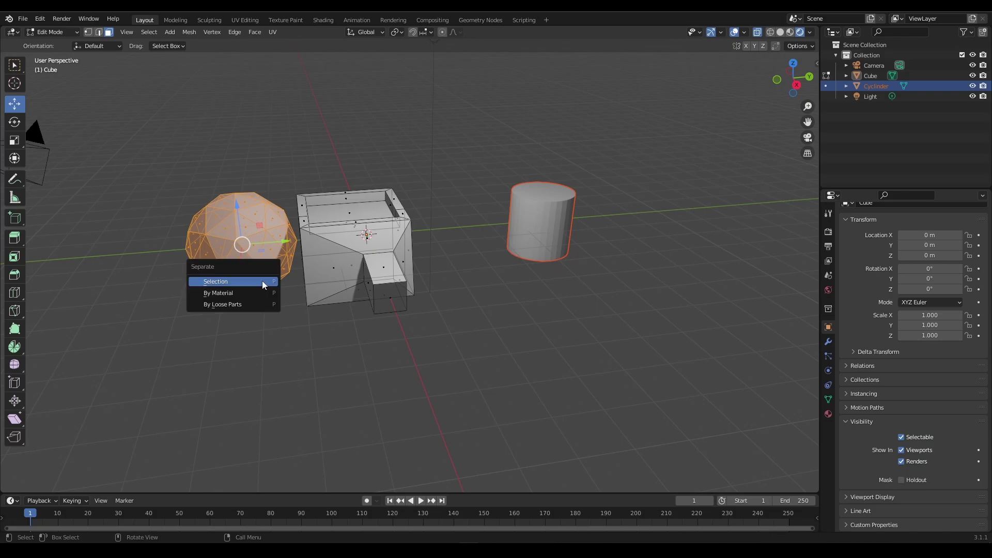
{"action": "left_click", "coordinate": [216, 284]}
- Rename the separated ico sphere object as Sphere
{"action": "middle_click_drag", "start_coordinate": [298, 279], "coordinate": [321, 287]}
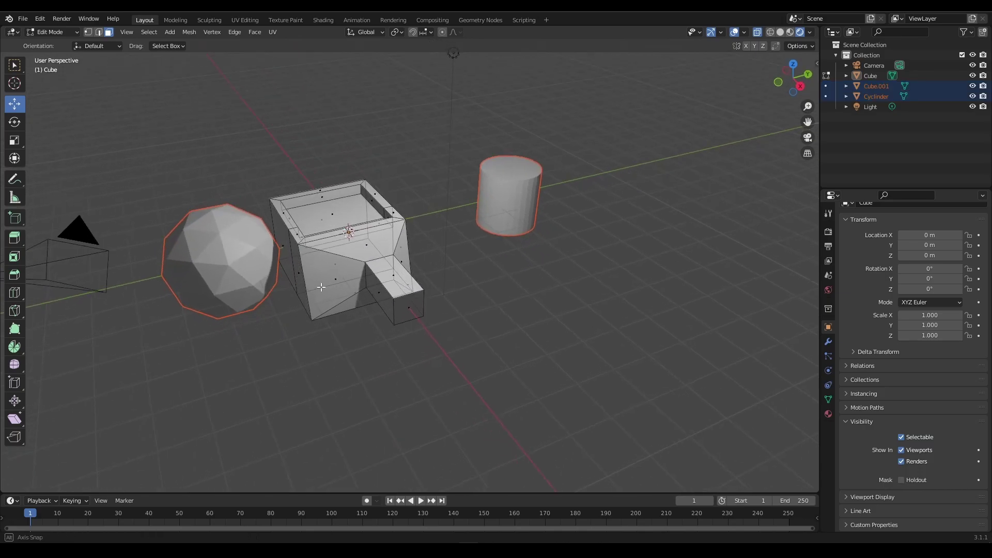
{"action": "double_click", "coordinate": [890, 86]}
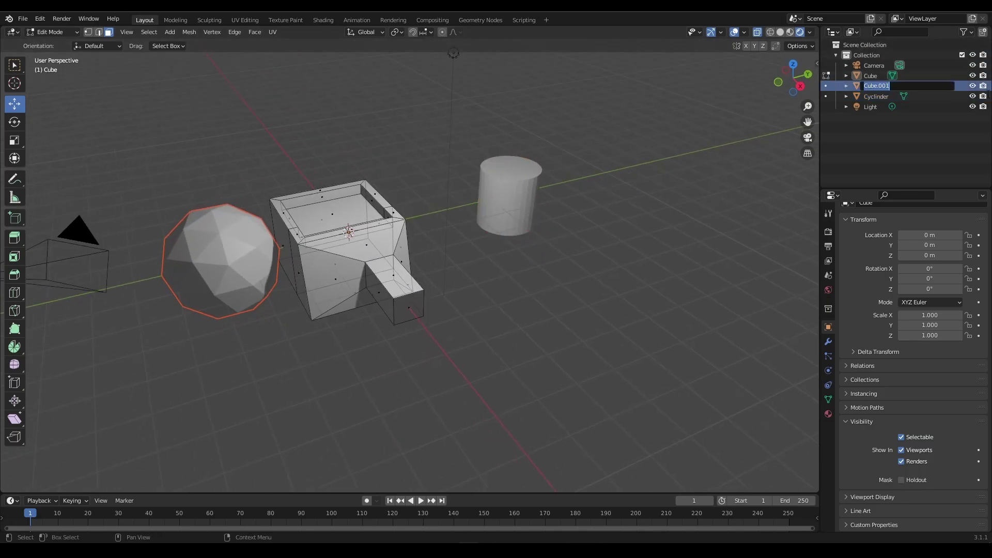
{"action": "type", "text": "Sphere"}
{"action": "key", "text": "Return"}
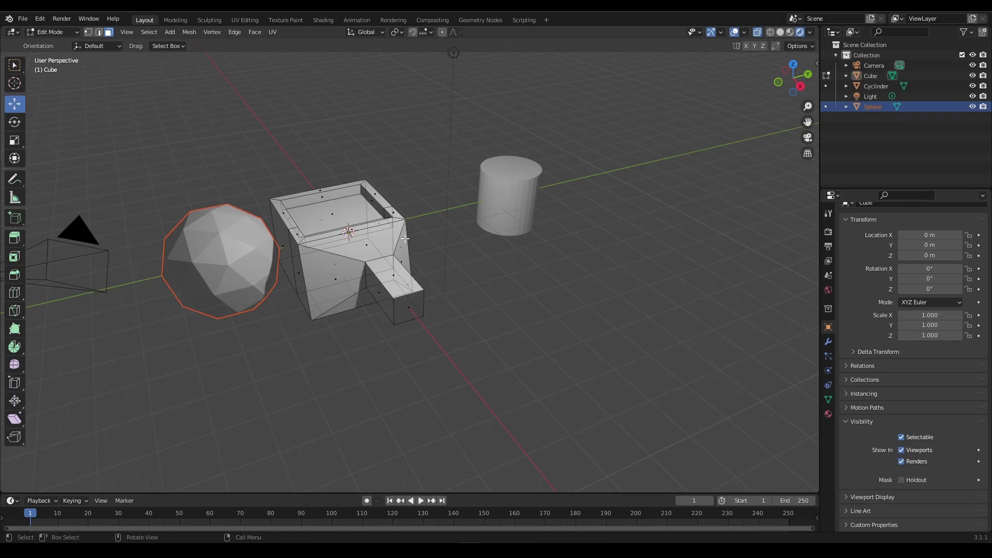
- Switch editing to the cylinder object, apply Smooth Faces shading to all its faces, and clear the selection
{"action": "middle_click_drag", "start_coordinate": [406, 239], "coordinate": [410, 244]}
{"action": "left_click", "coordinate": [189, 32]}
{"action": "mouse_move", "coordinate": [210, 119]}
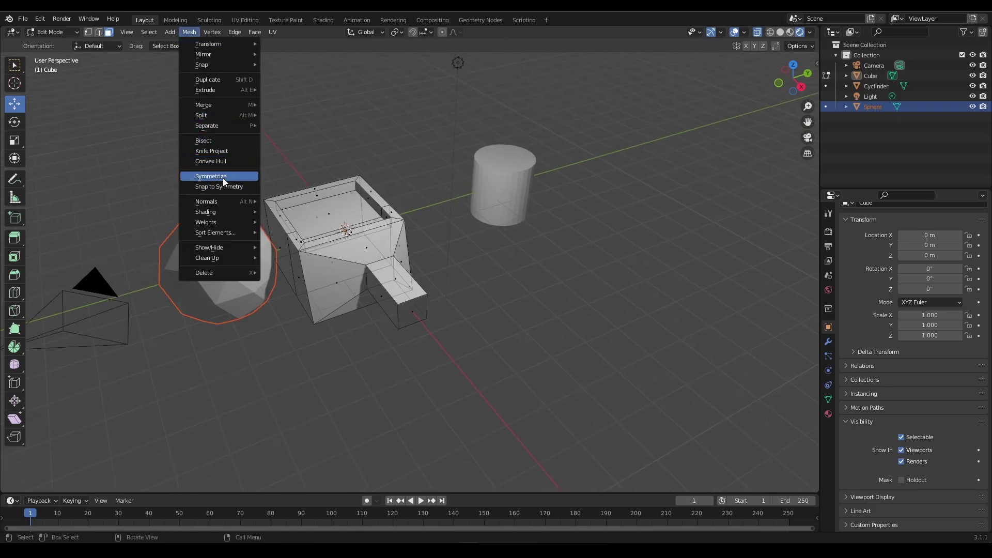
{"action": "mouse_move", "coordinate": [227, 203]}
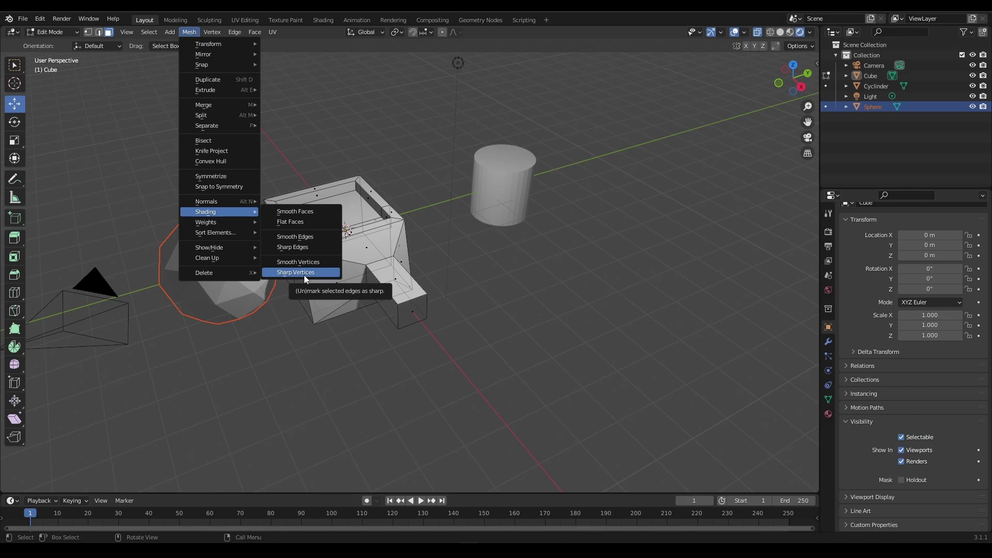
{"action": "left_click", "coordinate": [883, 87]}
{"action": "right_click", "coordinate": [514, 195]}
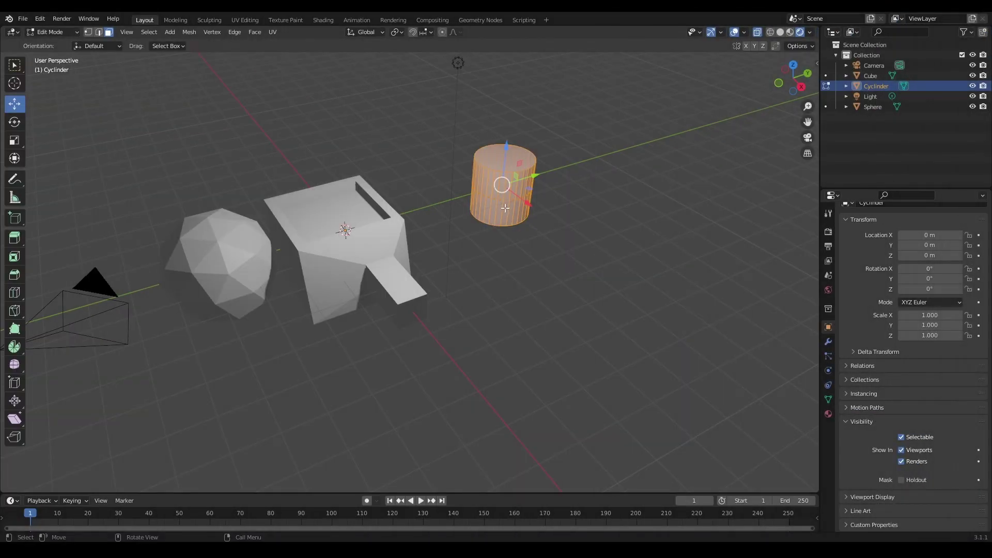
{"action": "left_click", "coordinate": [191, 32]}
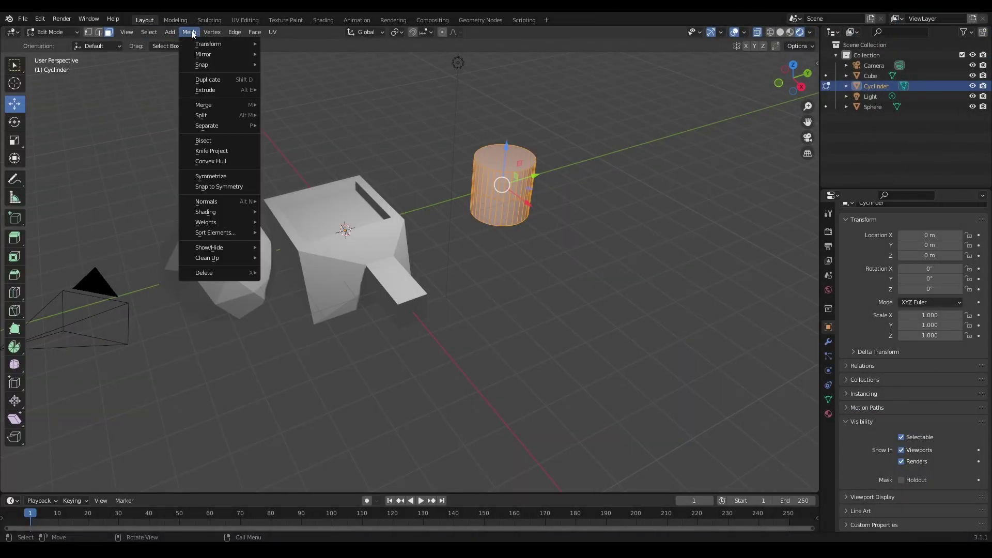
{"action": "mouse_move", "coordinate": [221, 212]}
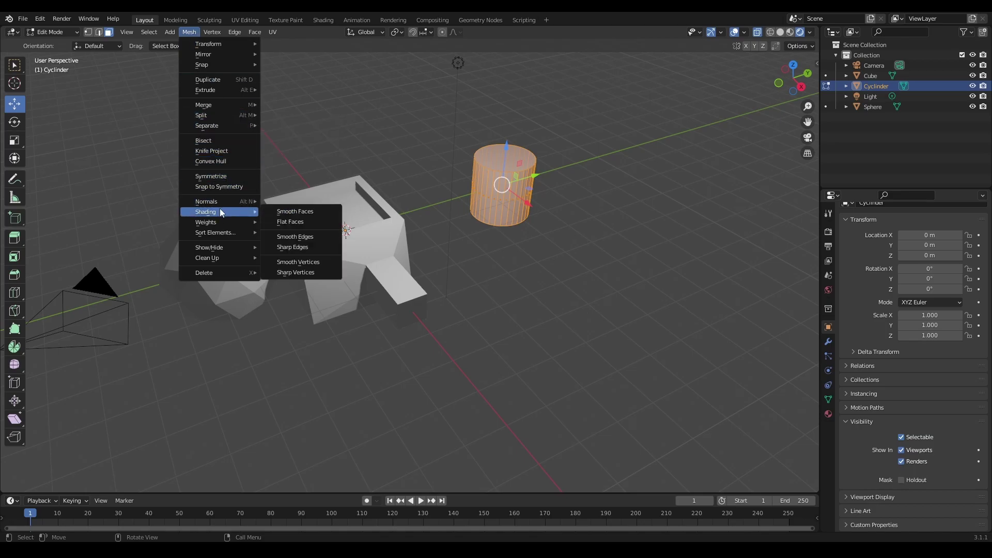
{"action": "left_click", "coordinate": [303, 214]}
{"action": "middle_click_drag", "start_coordinate": [586, 205], "coordinate": [647, 160]}
{"action": "scroll", "coordinate": [592, 155], "scroll_direction": "up", "scroll_amount": 3}
{"action": "left_click", "coordinate": [614, 197]}
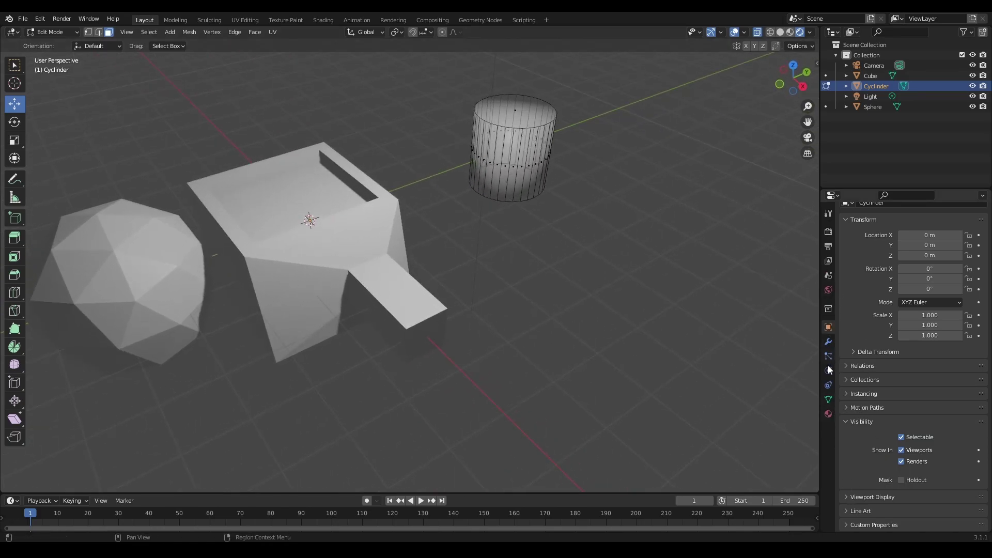
- Enable Auto Smooth in the cylinder's normals settings, and check its shading in Object Mode before returning to Edit Mode
{"action": "left_click", "coordinate": [830, 400]}
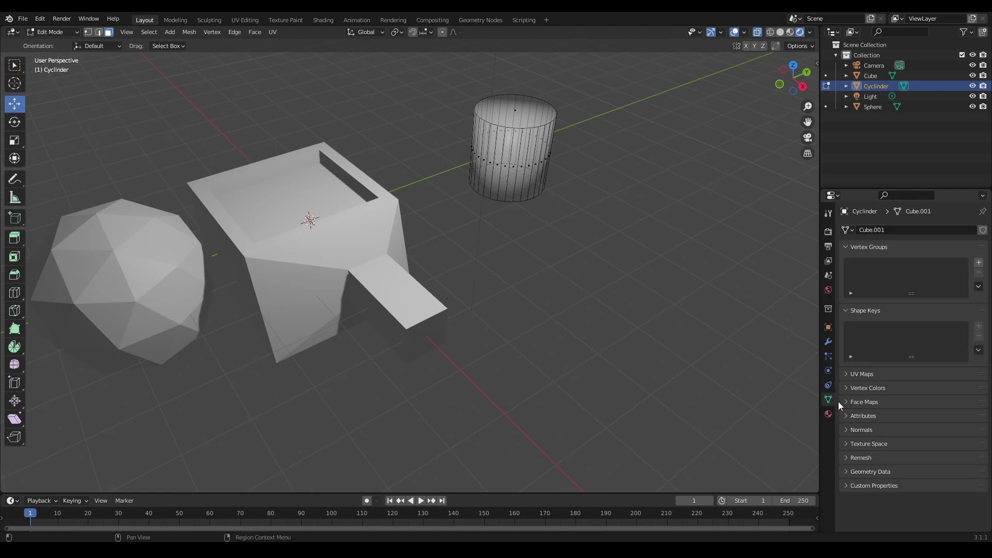
{"action": "left_click", "coordinate": [846, 430]}
{"action": "left_click", "coordinate": [901, 446]}
{"action": "mouse_move", "coordinate": [711, 255]}
{"action": "middle_mouse_down"}
{"action": "mouse_move", "coordinate": [687, 281]}
{"action": "mouse_move", "coordinate": [687, 269]}
{"action": "middle_mouse_up"}
{"action": "left_click", "coordinate": [52, 32]}
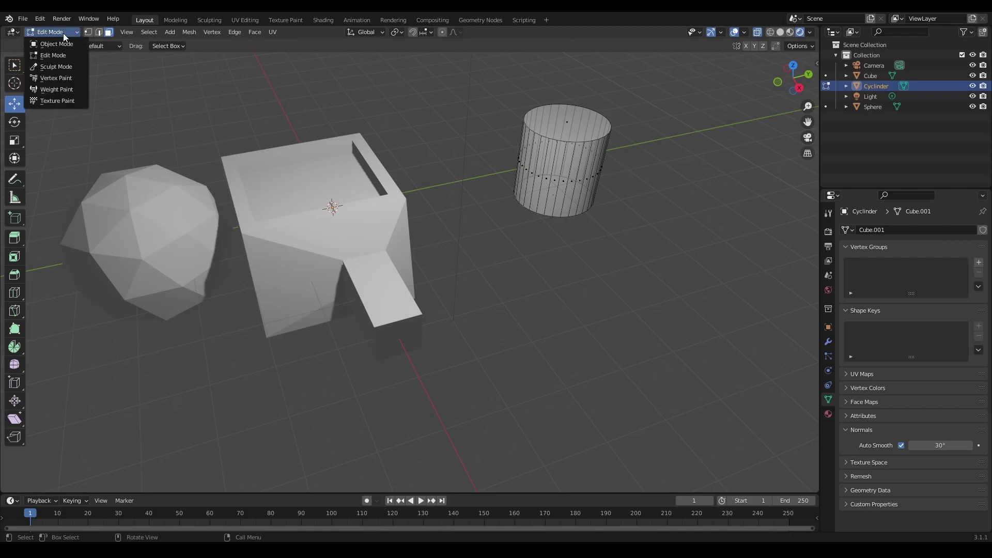
{"action": "left_click", "coordinate": [51, 43]}
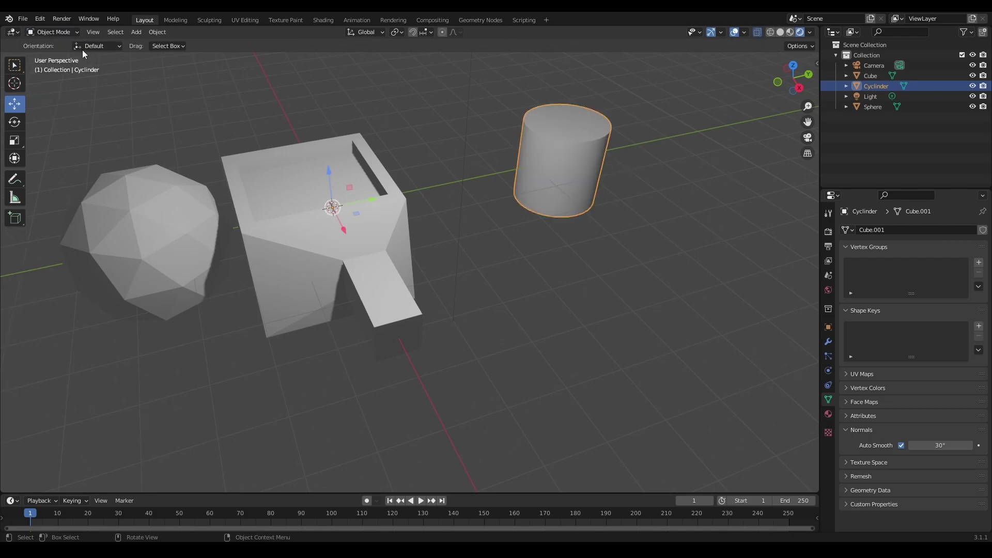
{"action": "left_click", "coordinate": [58, 32]}
{"action": "left_click", "coordinate": [52, 55]}
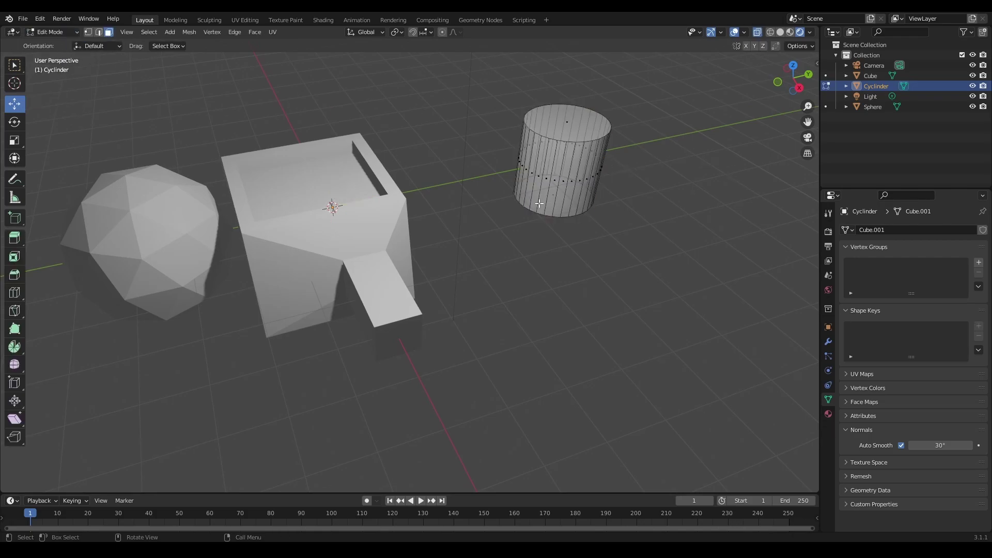
- Look through the mesh Weights and Show/Hide options and the Vertex operations
{"action": "scroll", "coordinate": [539, 205], "scroll_direction": "down", "scroll_amount": 3}
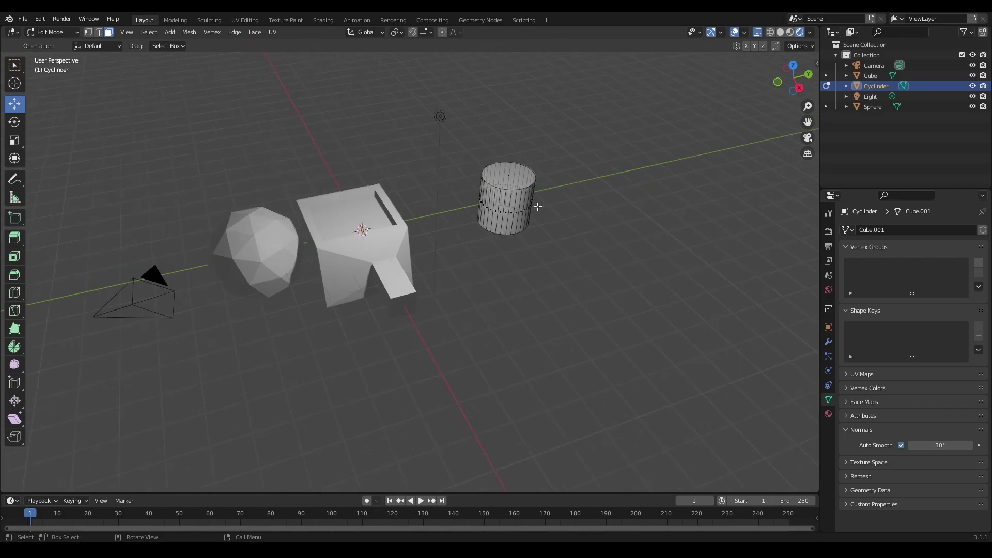
{"action": "left_click", "coordinate": [190, 33]}
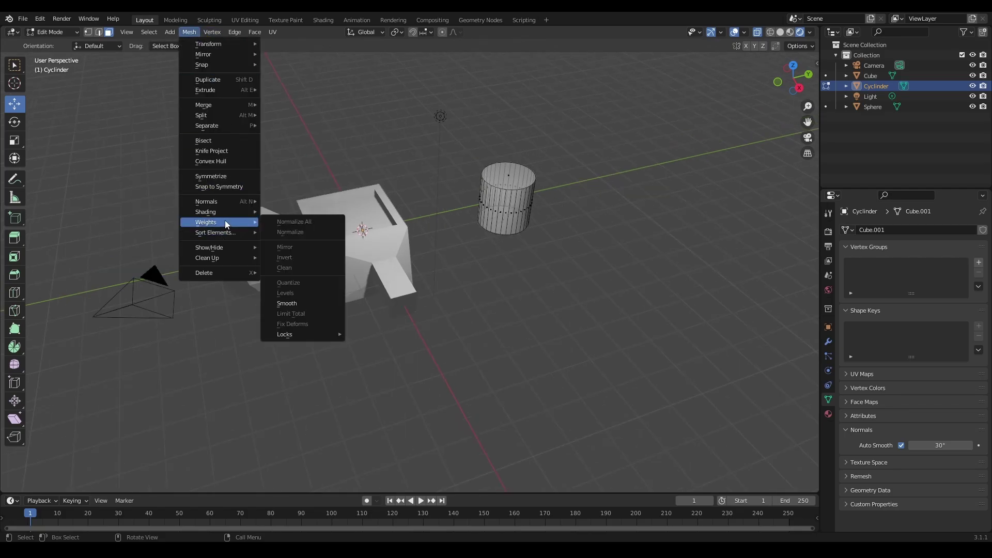
{"action": "mouse_move", "coordinate": [223, 249]}
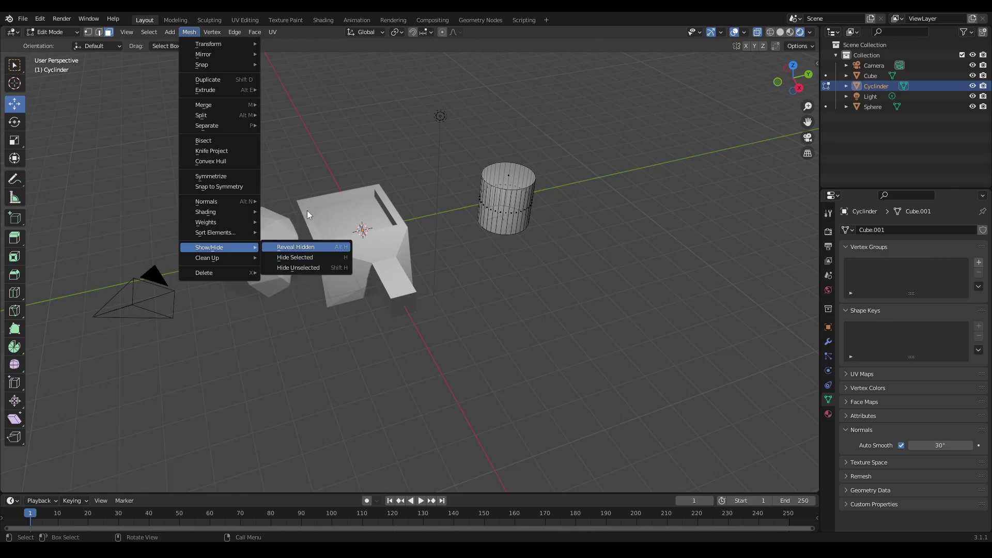
{"action": "left_click", "coordinate": [215, 32]}
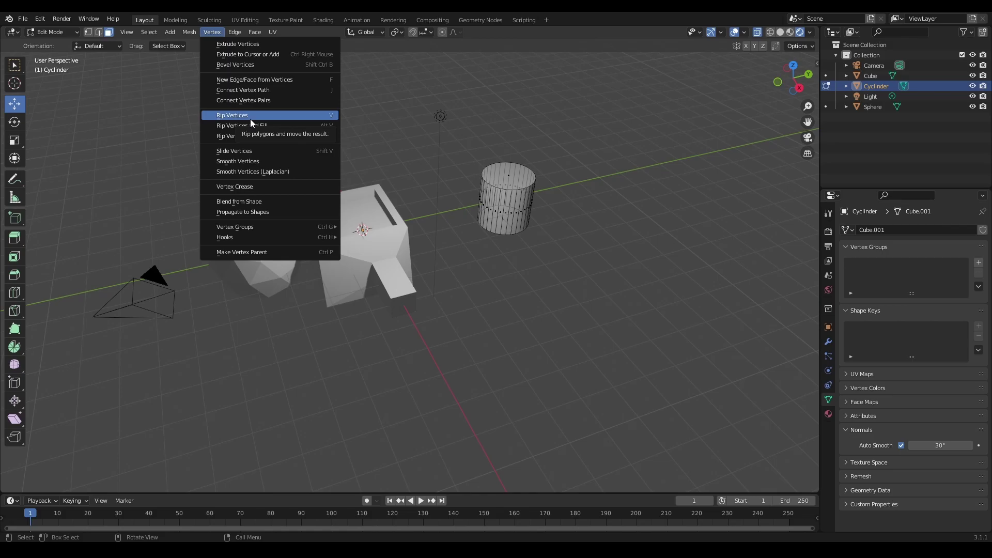
- Switch to vertex selection and box-select three adjacent vertices on the front of the cylinder's top rim
{"action": "key", "text": "1"}
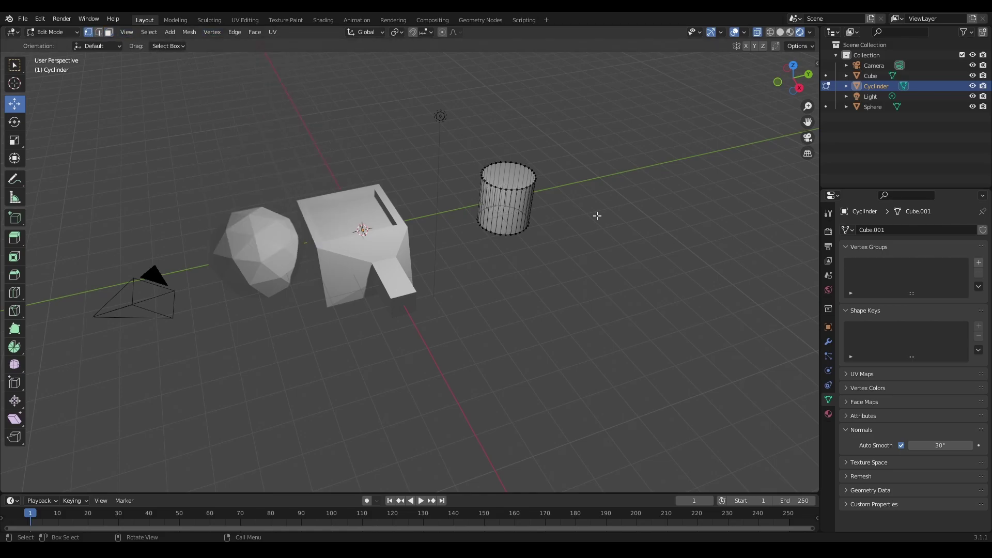
{"action": "middle_click_drag", "start_coordinate": [576, 212], "coordinate": [459, 242], "text": "shift"}
{"action": "scroll", "coordinate": [460, 214], "scroll_direction": "up", "scroll_amount": 5}
{"action": "key", "text": "b"}
{"action": "left_click_drag", "start_coordinate": [377, 205], "coordinate": [413, 216]}
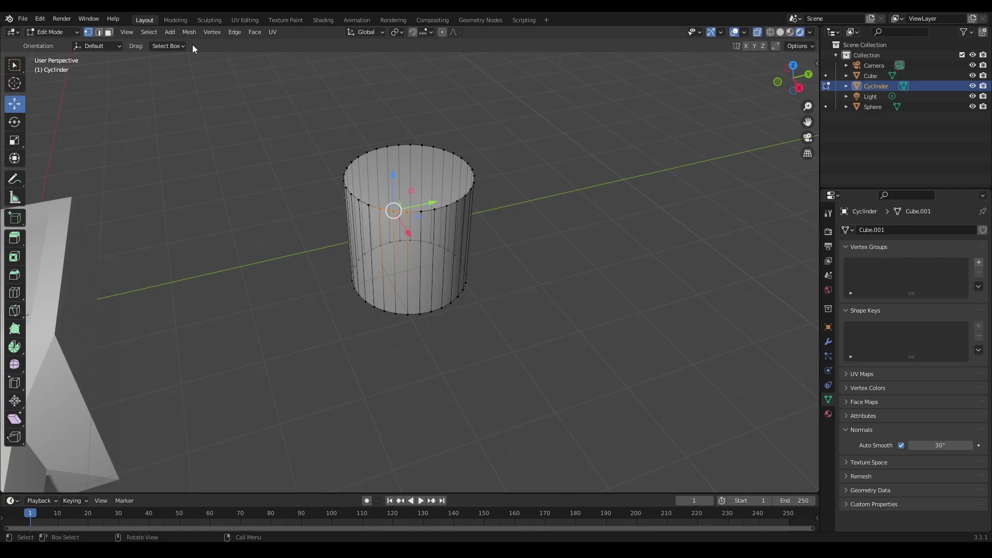
- Try Rip Vertices on the selected top-rim vertices, pulling them down and outward, and undo the rip
{"action": "left_click", "coordinate": [214, 33]}
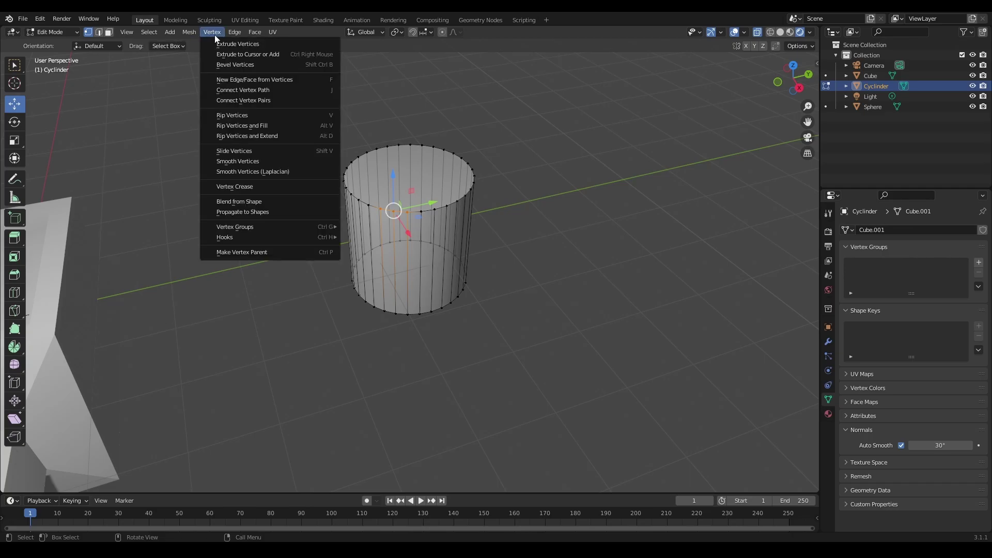
{"action": "left_click", "coordinate": [247, 116]}
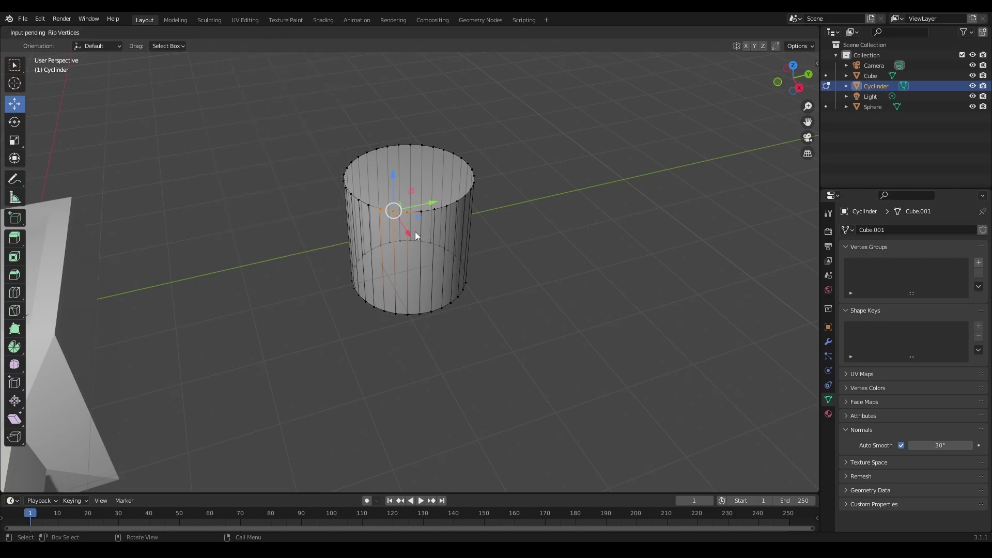
{"action": "left_click", "coordinate": [378, 282]}
{"action": "middle_click_drag", "start_coordinate": [467, 265], "coordinate": [458, 239]}
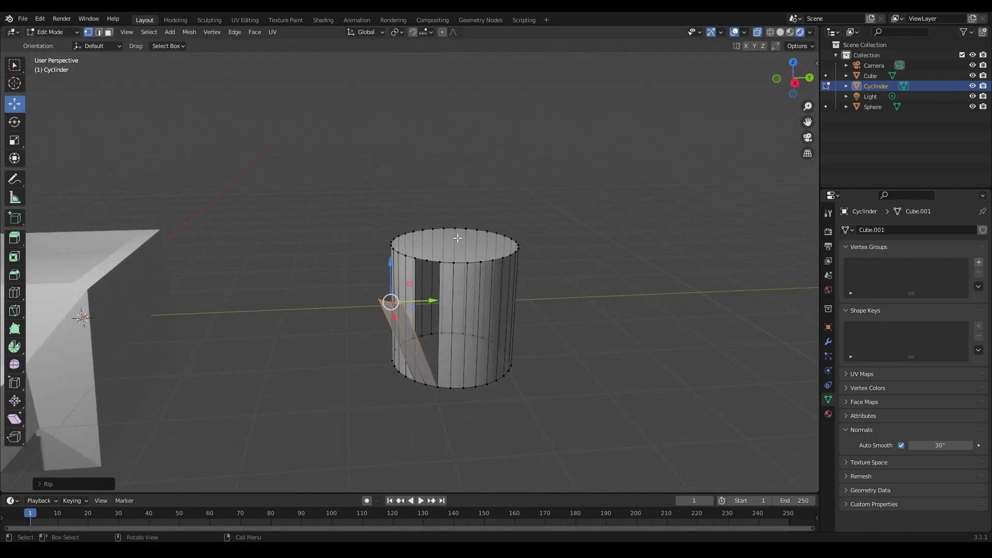
{"action": "key", "text": "ctrl+z"}
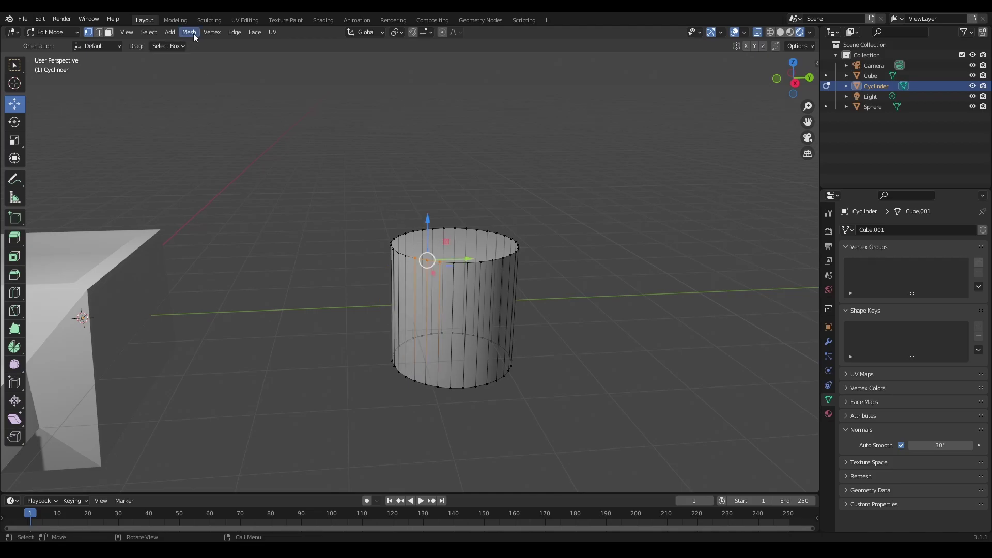
- Add a single horizontal loop cut around the middle of the cylinder, and return to the Move tool
{"action": "left_click", "coordinate": [212, 32]}
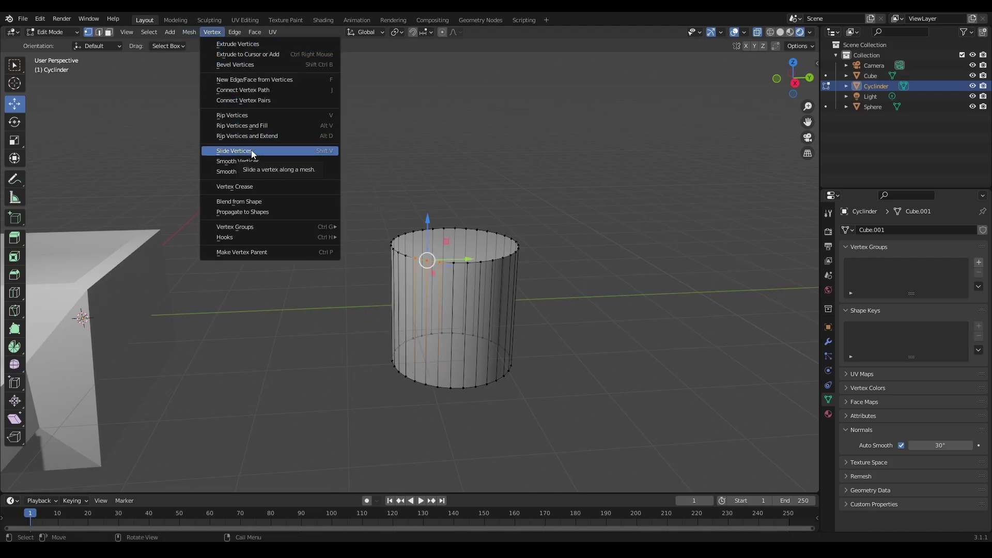
{"action": "left_click", "coordinate": [14, 292]}
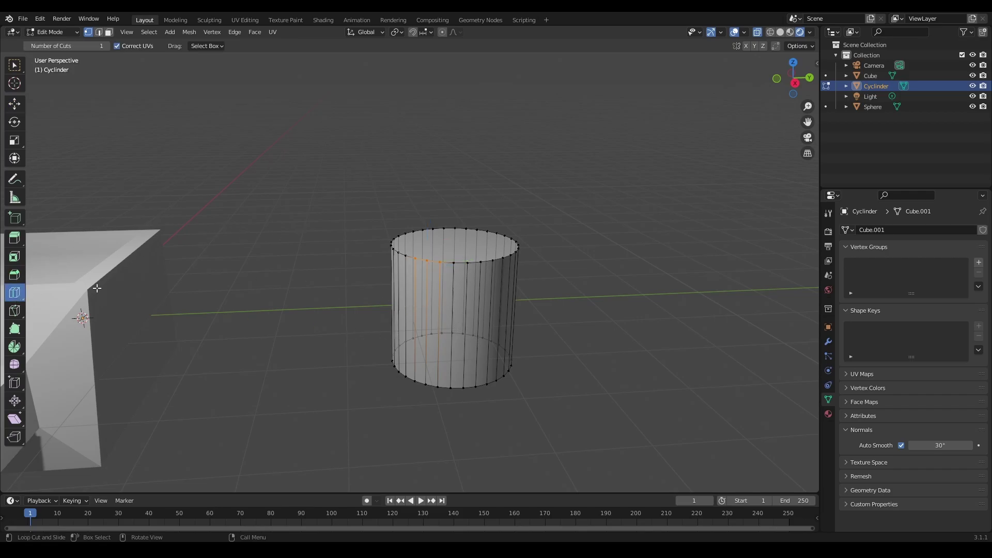
{"action": "left_click", "coordinate": [448, 288]}
{"action": "left_click", "coordinate": [14, 108]}
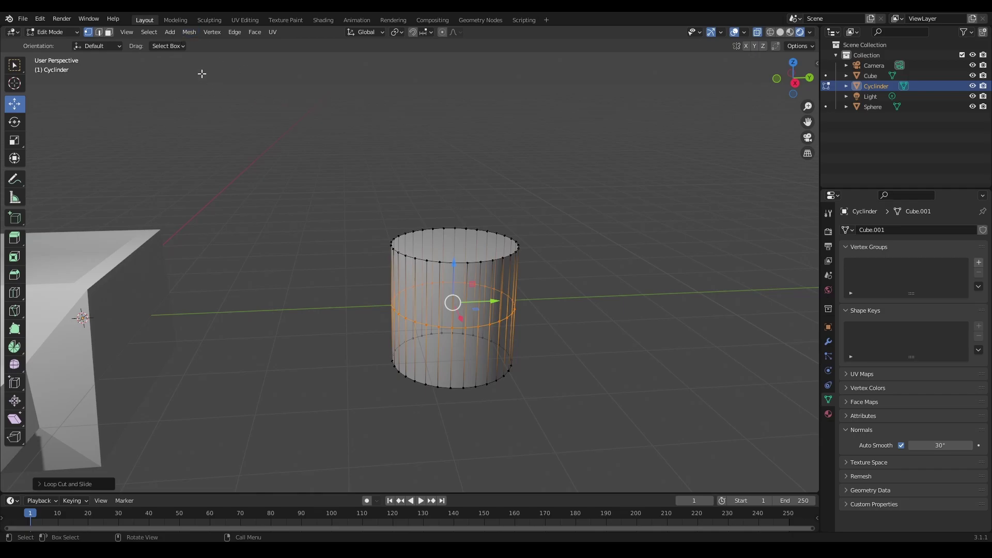
- Select four adjacent vertices on the front of the cylinder's middle loop and slide them upward by a factor of about 0.51
{"action": "left_click", "coordinate": [212, 32]}
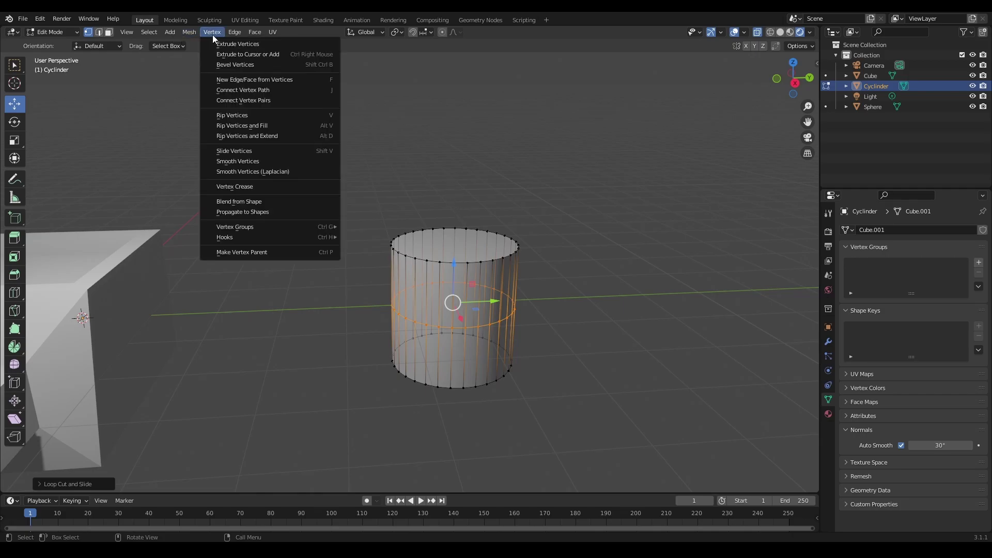
{"action": "left_click", "coordinate": [249, 152]}
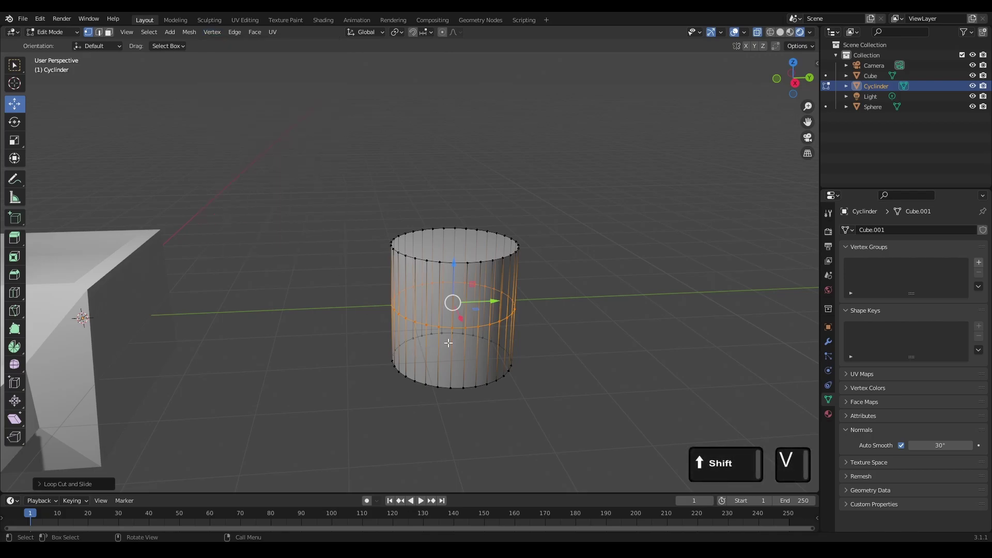
{"action": "left_click", "coordinate": [415, 323]}
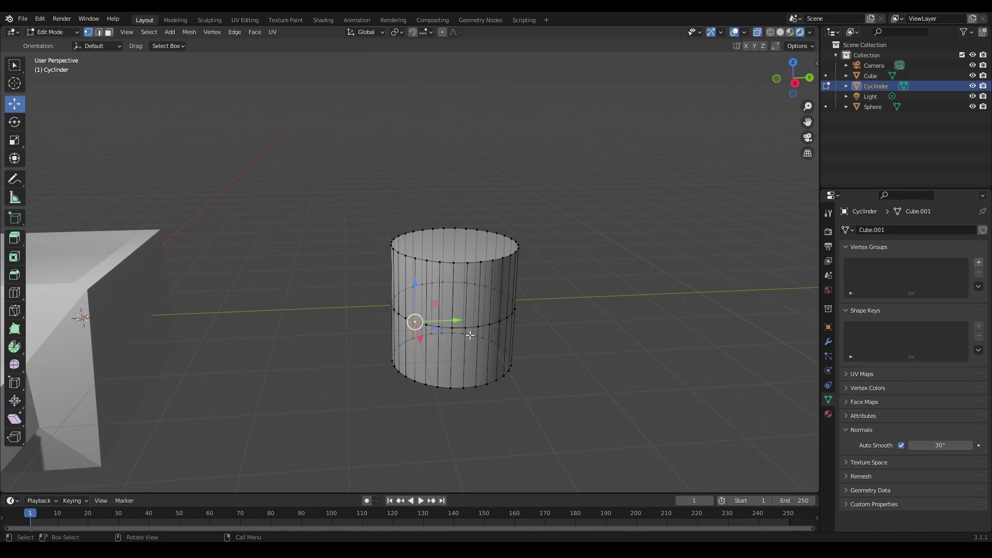
{"action": "left_click", "coordinate": [475, 329], "text": "ctrl"}
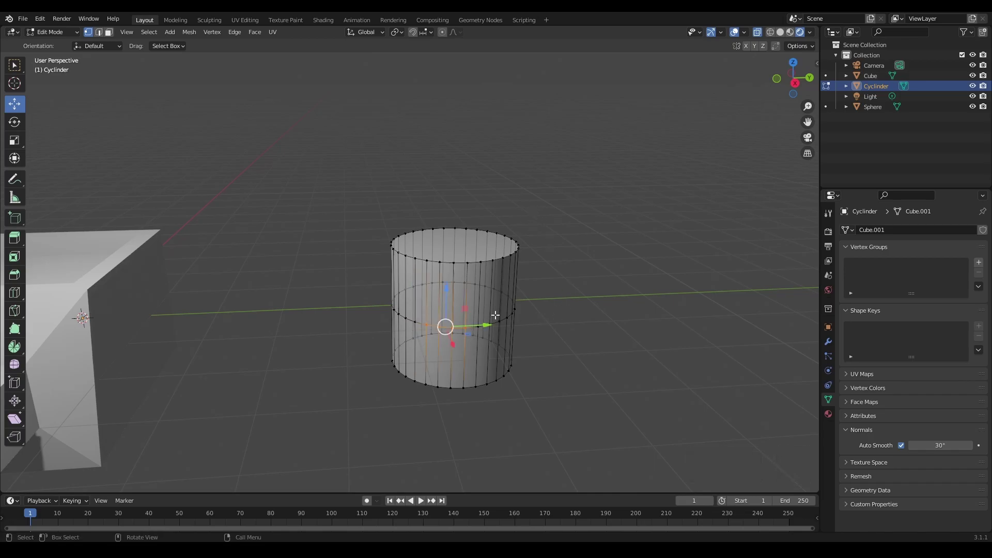
{"action": "scroll", "coordinate": [495, 315], "scroll_direction": "up", "scroll_amount": 1}
{"action": "middle_click_drag", "start_coordinate": [495, 315], "coordinate": [469, 350]}
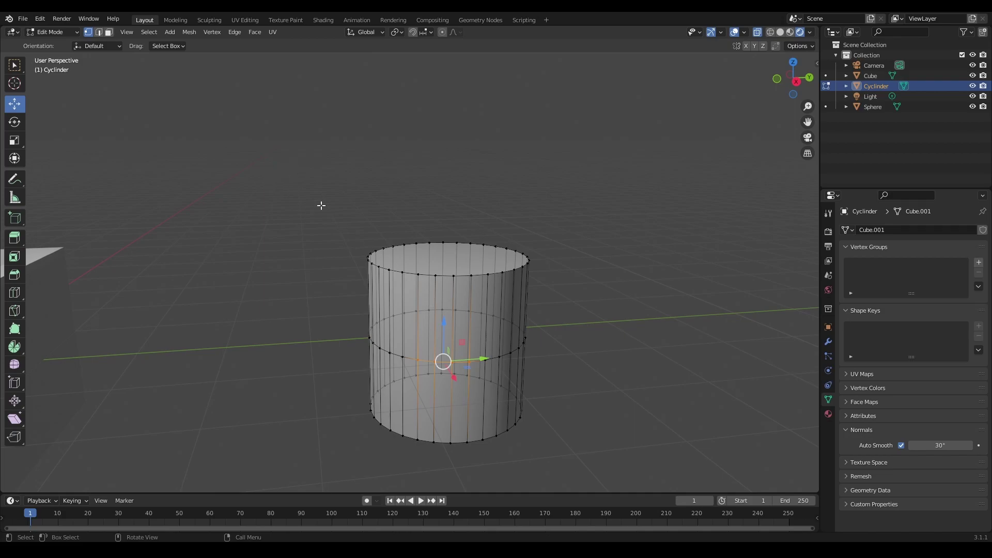
{"action": "key", "text": "shift+v"}
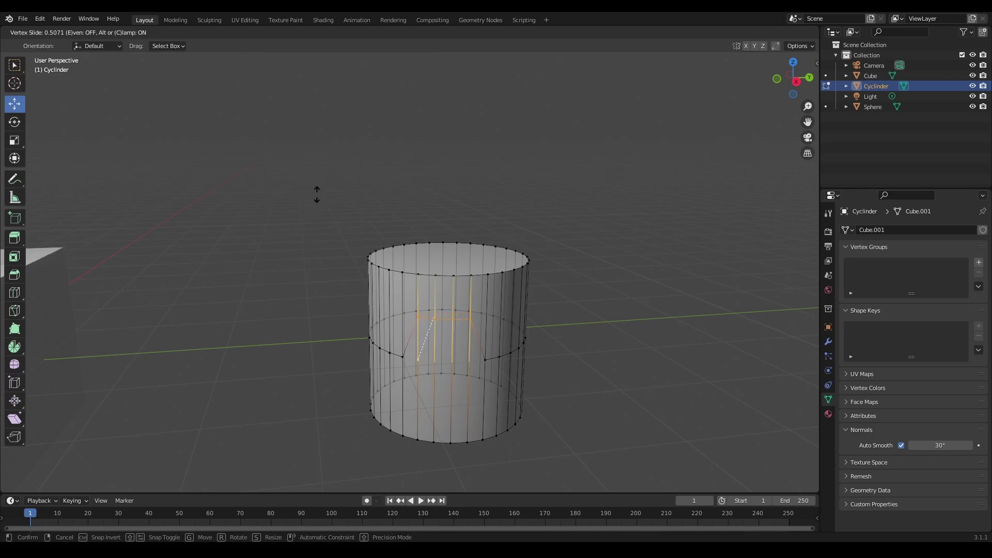
{"action": "left_click", "coordinate": [317, 195]}
- Add a loop cut in the cylinder's lower section and slide it up close beneath the stepped middle loop
{"action": "middle_click_drag", "start_coordinate": [534, 343], "coordinate": [566, 350]}
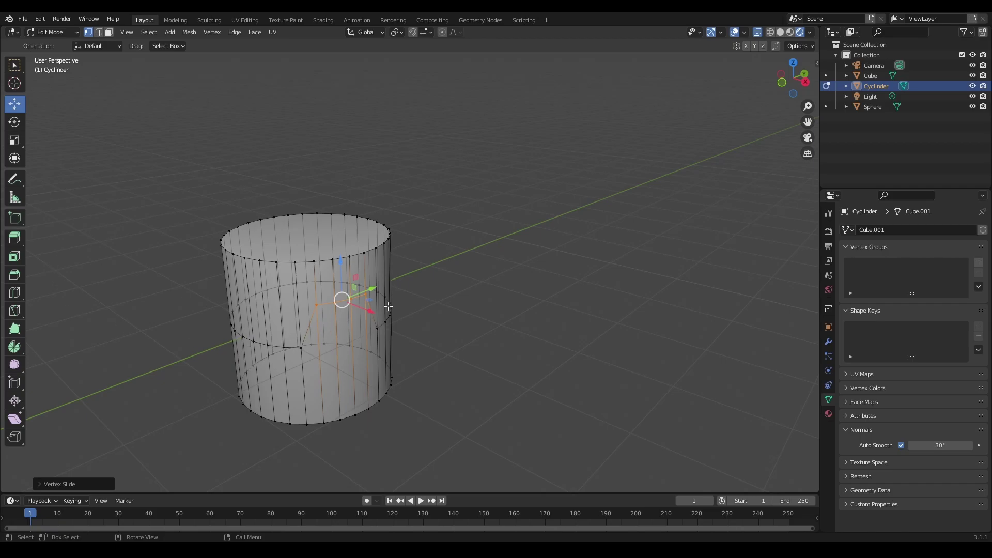
{"action": "left_click", "coordinate": [15, 293]}
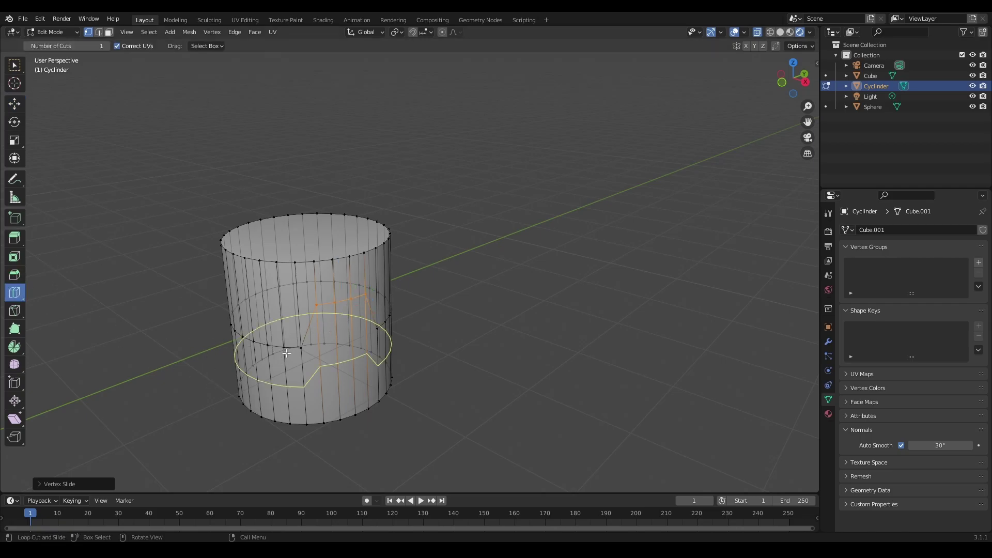
{"action": "left_click_drag", "start_coordinate": [286, 351], "coordinate": [278, 324]}
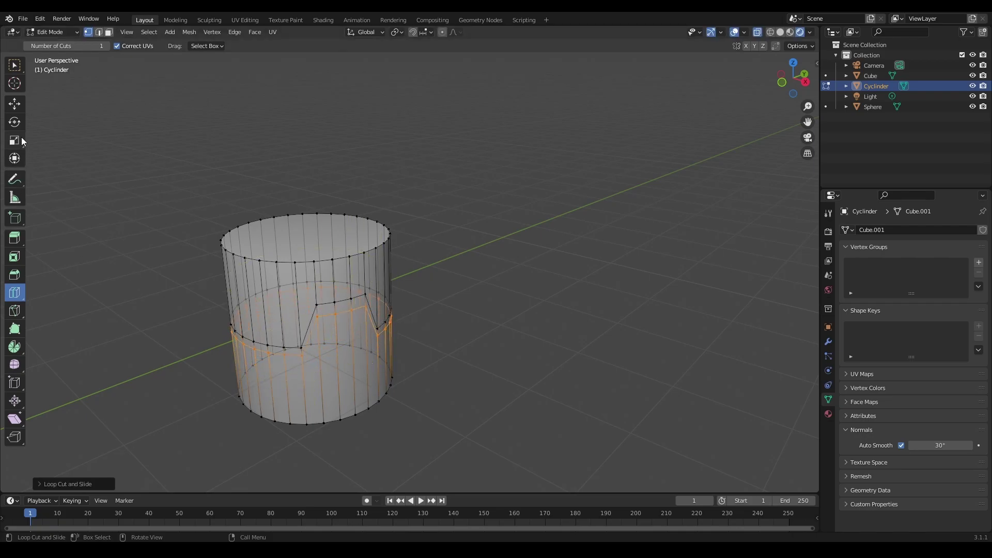
- Select the four raised front vertices of the lower loop and slide them up toward the stepped loop by about 0.59
{"action": "left_click", "coordinate": [14, 103]}
{"action": "middle_click_drag", "start_coordinate": [362, 321], "coordinate": [380, 365]}
{"action": "scroll", "coordinate": [380, 365], "scroll_direction": "up", "scroll_amount": 3}
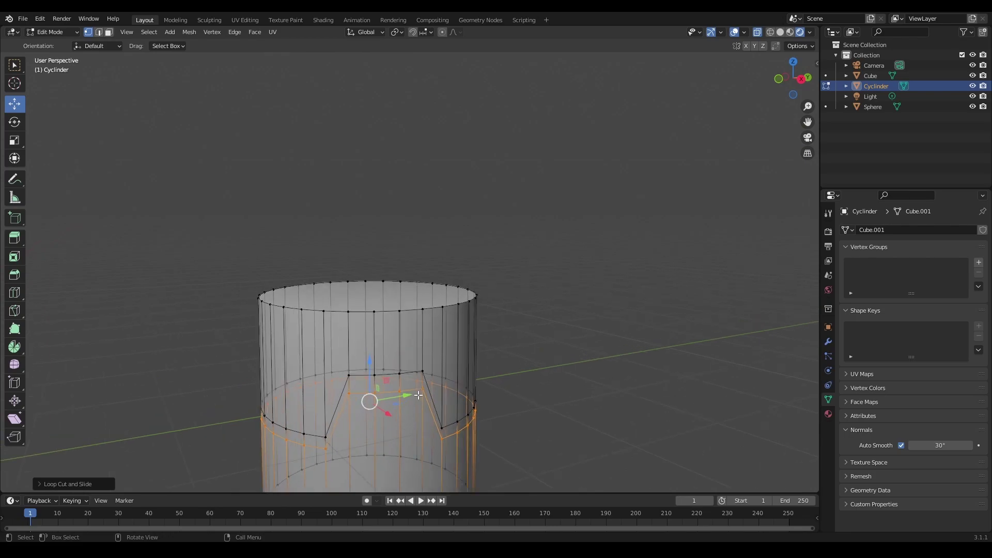
{"action": "left_click", "coordinate": [342, 421]}
{"action": "left_click", "coordinate": [425, 414], "text": "shift"}
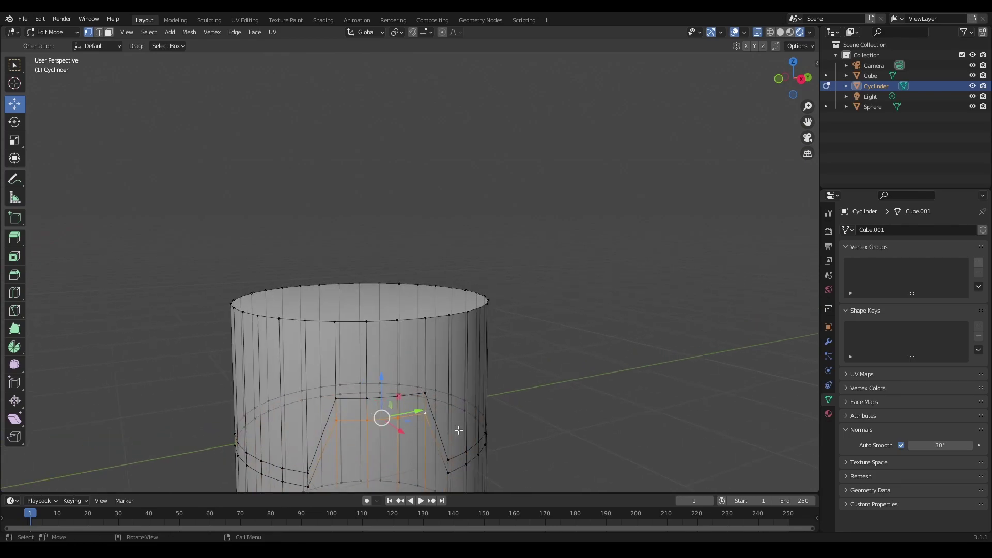
{"action": "key", "text": "g"}
{"action": "key", "text": "g"}
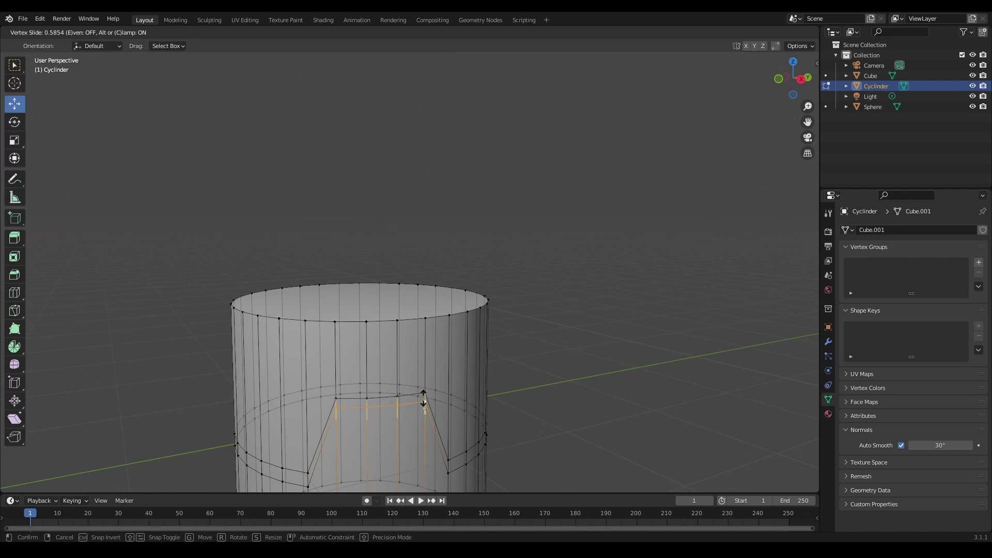
{"action": "left_click", "coordinate": [424, 398]}
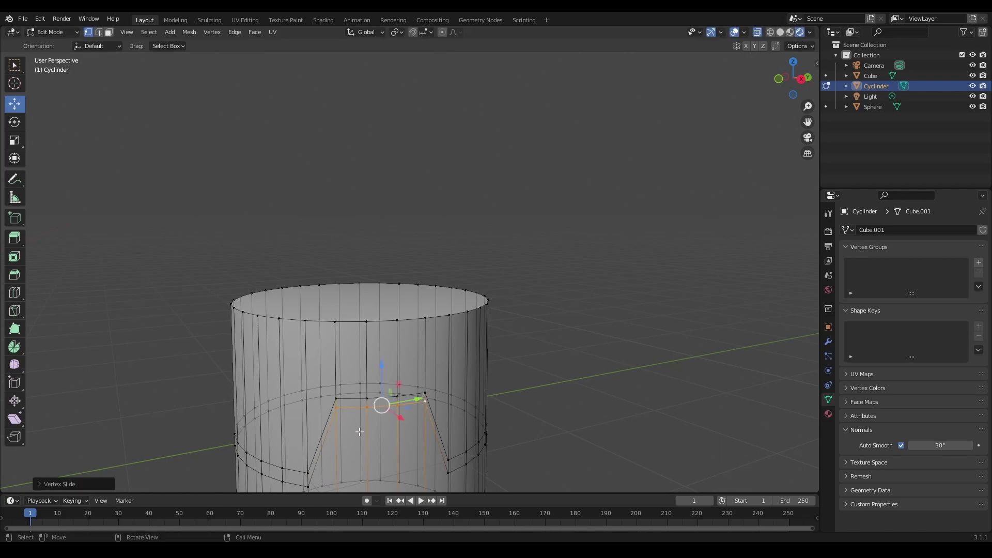
- Switch to face selection with X-ray off and select the narrow stepped band of faces all around the cylinder
{"action": "scroll", "coordinate": [359, 432], "scroll_direction": "down", "scroll_amount": 2}
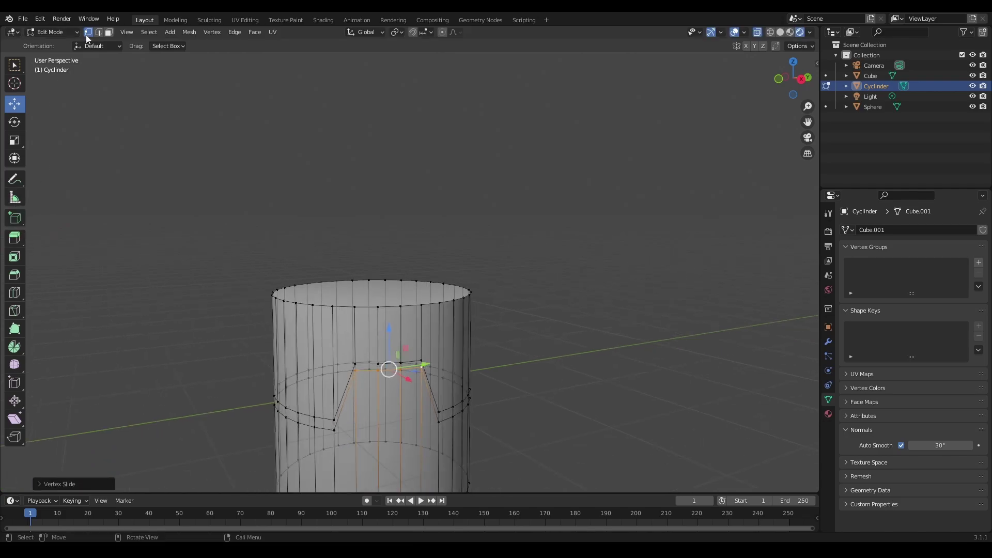
{"action": "left_click", "coordinate": [109, 32]}
{"action": "left_click", "coordinate": [316, 420]}
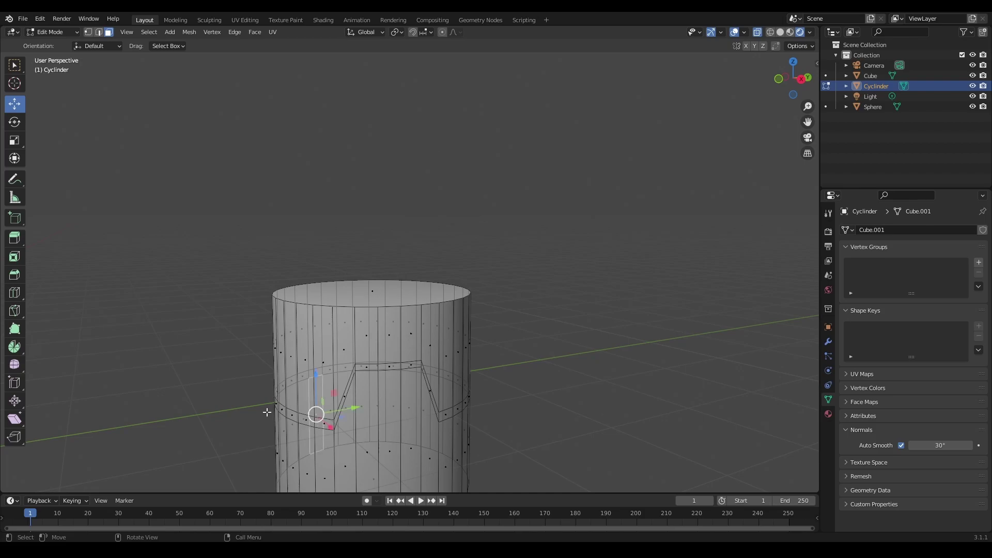
{"action": "left_click", "coordinate": [318, 421]}
{"action": "middle_click_drag", "start_coordinate": [318, 420], "coordinate": [725, 420]}
{"action": "key", "text": "alt+z"}
{"action": "left_click", "coordinate": [445, 370], "text": "shift"}
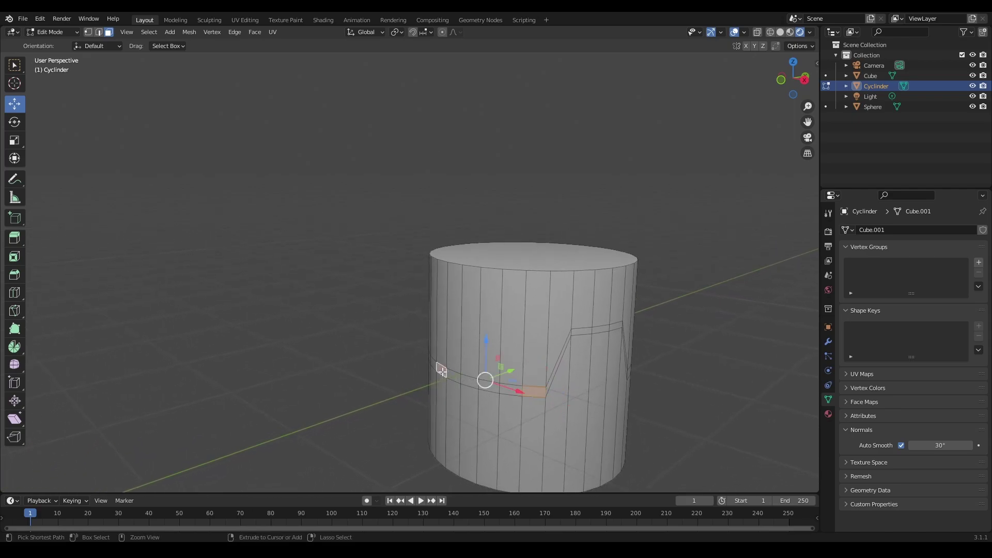
{"action": "left_click", "coordinate": [443, 374], "text": "ctrl"}
{"action": "left_click", "coordinate": [447, 373], "text": "ctrl"}
{"action": "middle_click_drag", "start_coordinate": [447, 373], "coordinate": [3, 391]}
{"action": "left_click", "coordinate": [448, 387], "text": "ctrl"}
{"action": "middle_click_drag", "start_coordinate": [389, 389], "coordinate": [458, 378]}
{"action": "left_click", "coordinate": [429, 390], "text": "ctrl"}
{"action": "left_click", "coordinate": [458, 378], "text": "ctrl"}
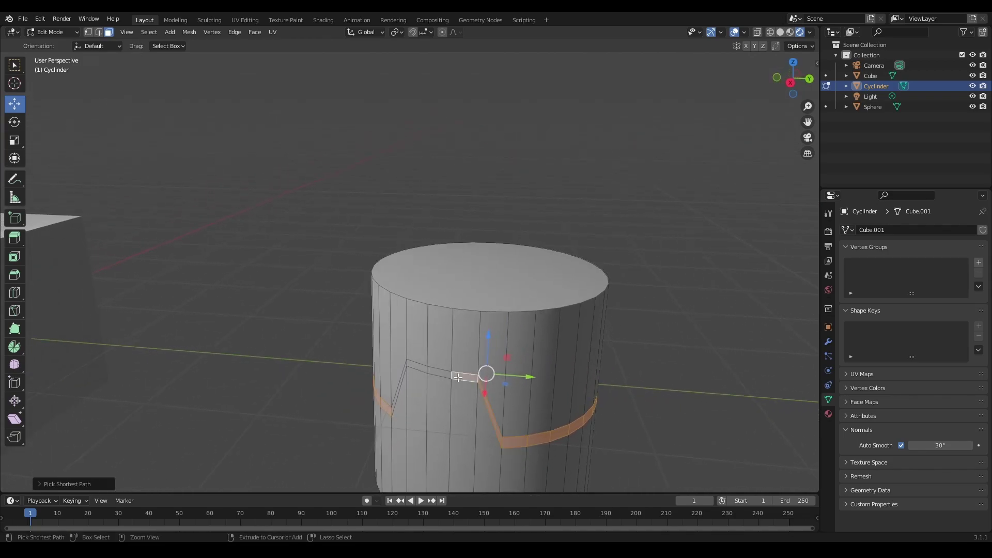
{"action": "left_click", "coordinate": [394, 398], "text": "ctrl"}
{"action": "middle_click_drag", "start_coordinate": [421, 405], "coordinate": [506, 377]}
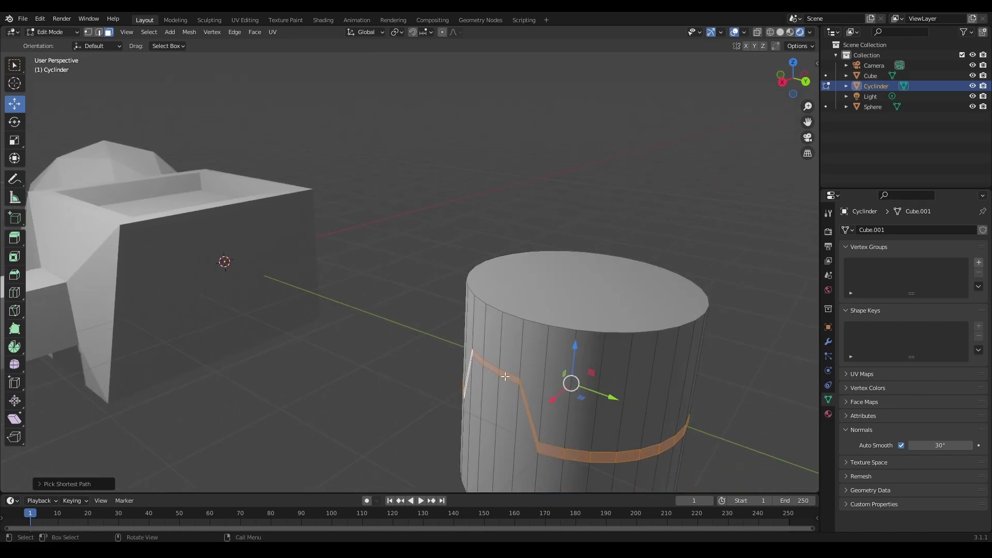
- Try Extrude Region on the selected face band, undo it, and extrude the band slightly with Extrude Along Normals
{"action": "left_click", "coordinate": [11, 241]}
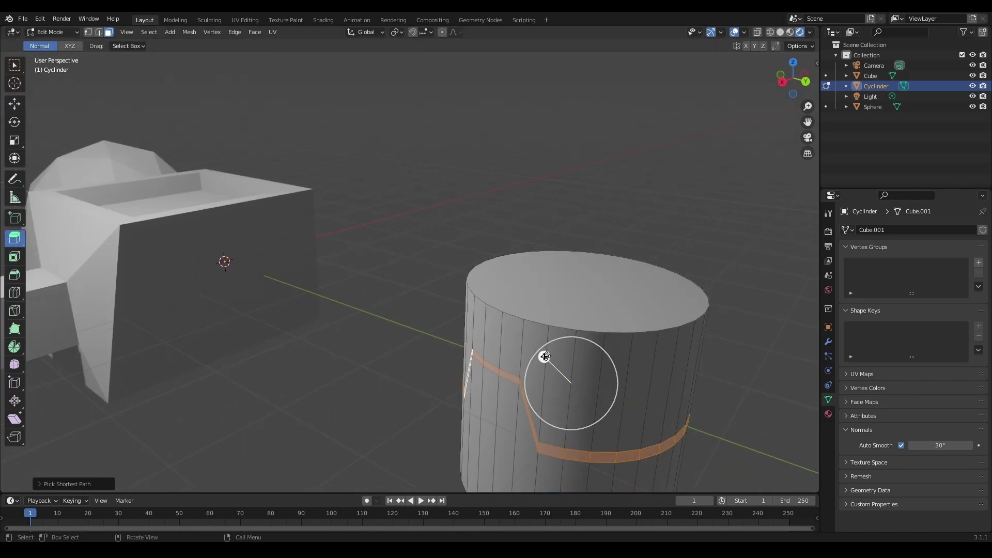
{"action": "left_click_drag", "start_coordinate": [544, 357], "coordinate": [550, 361]}
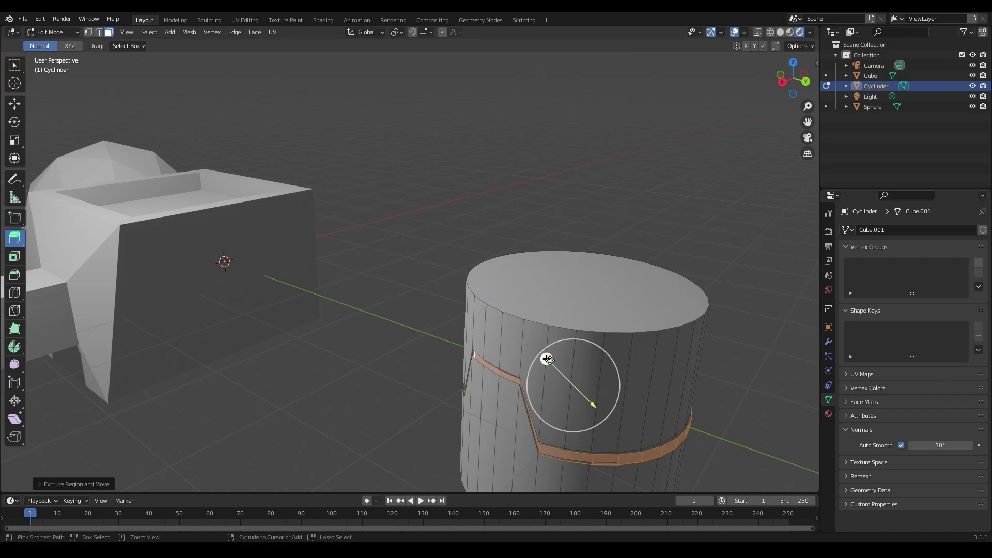
{"action": "left_click", "coordinate": [20, 240]}
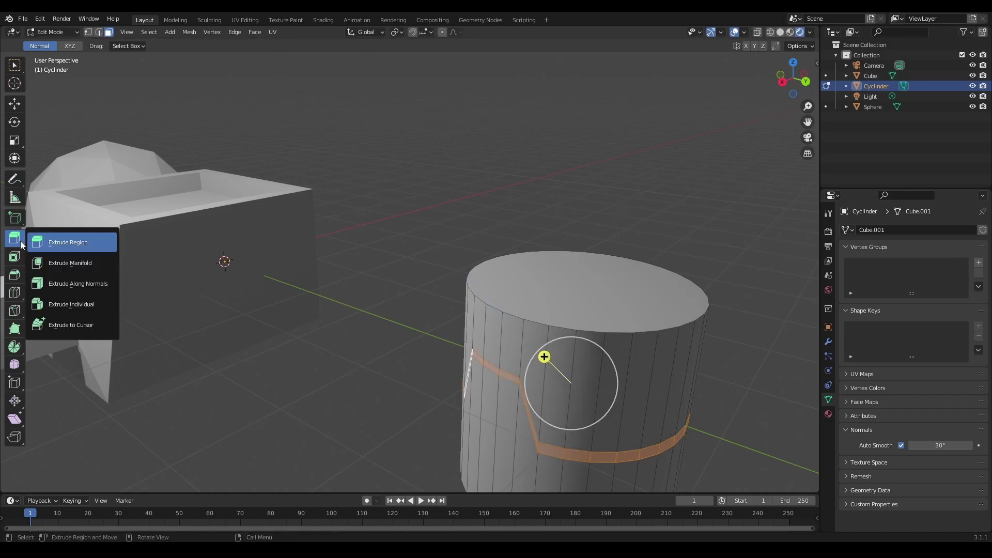
{"action": "left_click", "coordinate": [93, 284]}
{"action": "left_click_drag", "start_coordinate": [538, 348], "coordinate": [543, 349]}
{"action": "middle_click_drag", "start_coordinate": [543, 349], "coordinate": [524, 324]}
{"action": "scroll", "coordinate": [491, 233], "scroll_direction": "up", "scroll_amount": 3, "text": "ctrl"}
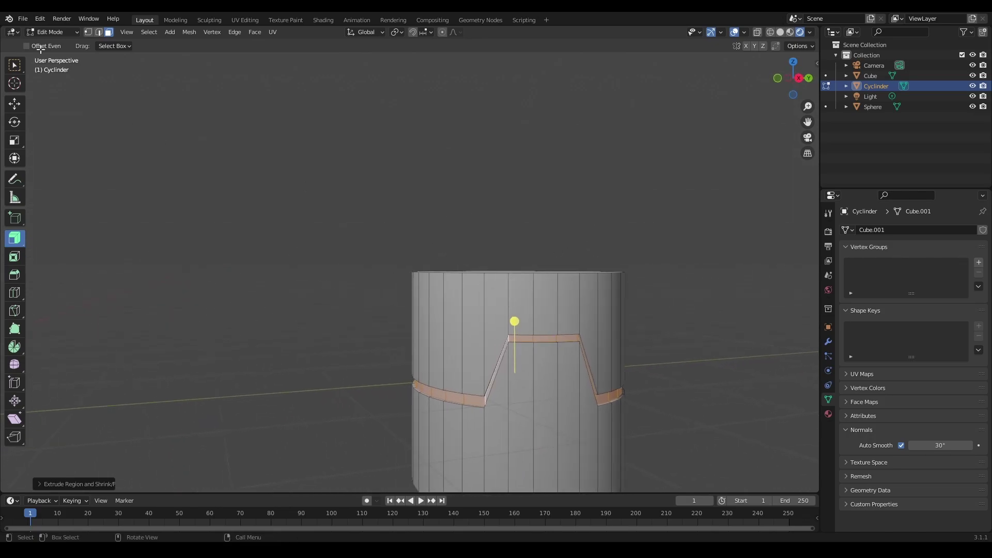
{"action": "left_click", "coordinate": [15, 103]}
{"action": "middle_click_drag", "start_coordinate": [393, 264], "coordinate": [394, 203]}
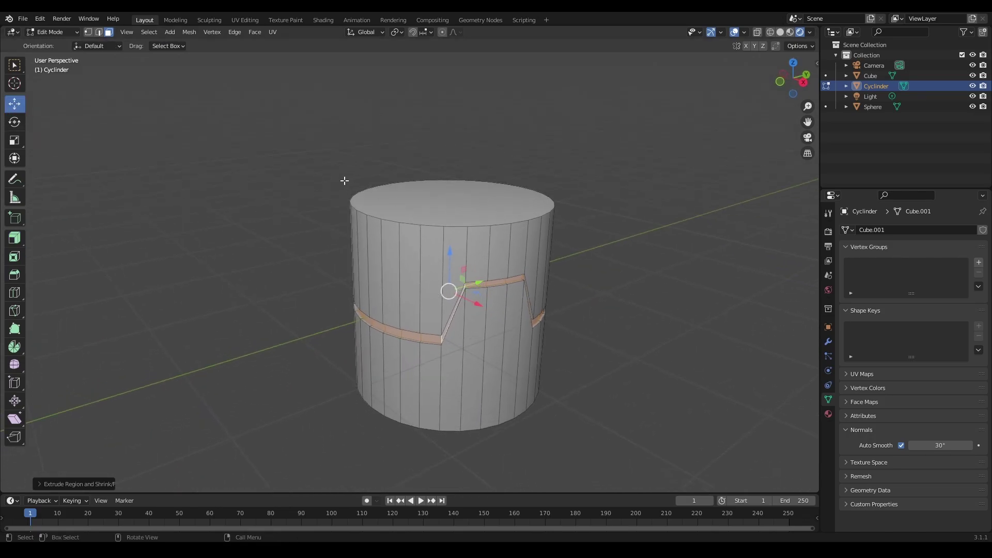
- Inspect the cylinder's extruded band in Object Mode and return to Edit Mode
{"action": "key", "text": "Tab"}
{"action": "scroll", "coordinate": [528, 251], "scroll_direction": "down", "scroll_amount": 3}
{"action": "middle_click_drag", "start_coordinate": [551, 266], "coordinate": [526, 297]}
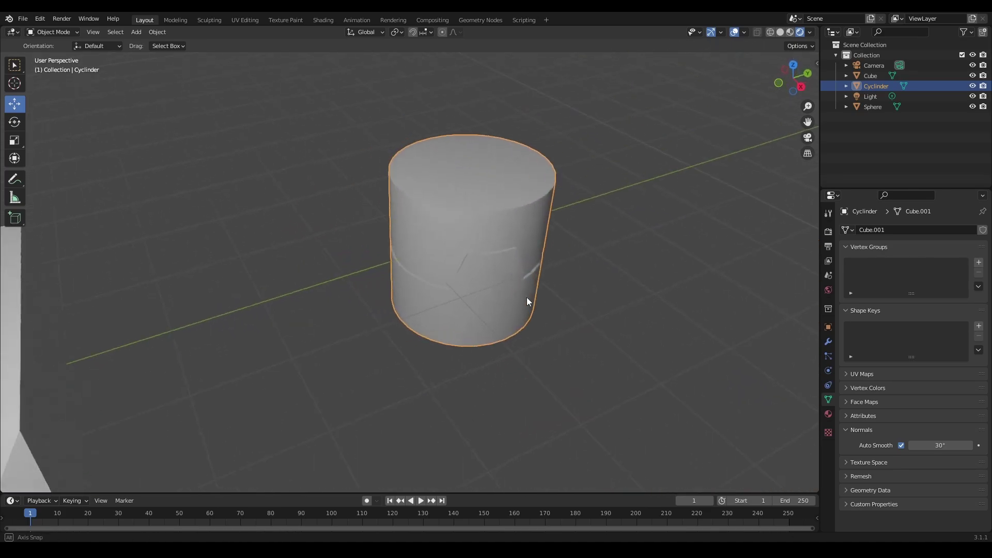
{"action": "key", "text": "Tab"}
{"action": "scroll", "coordinate": [318, 267], "scroll_direction": "down", "scroll_amount": 4}
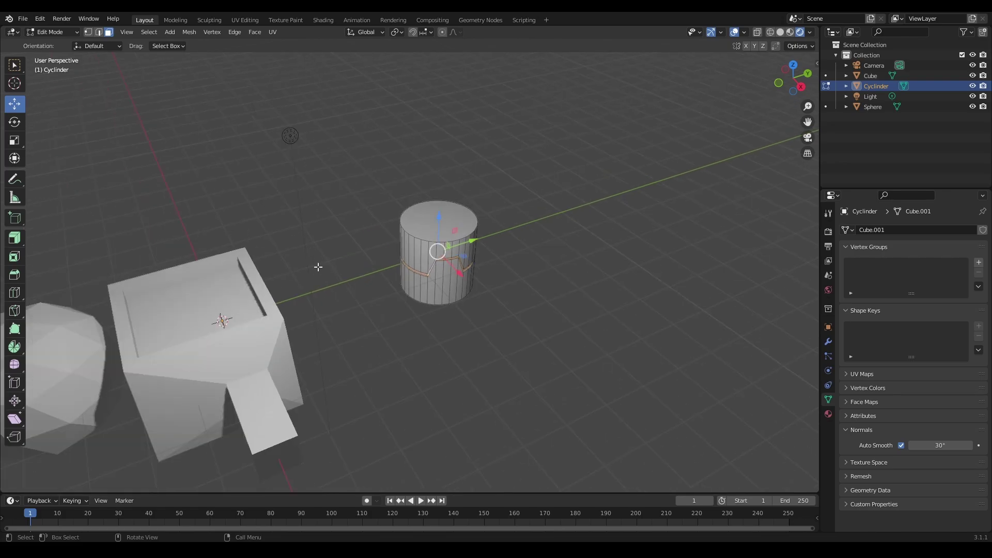
{"action": "left_click", "coordinate": [255, 33]}
{"action": "left_click", "coordinate": [232, 32]}
{"action": "mouse_move", "coordinate": [213, 32]}
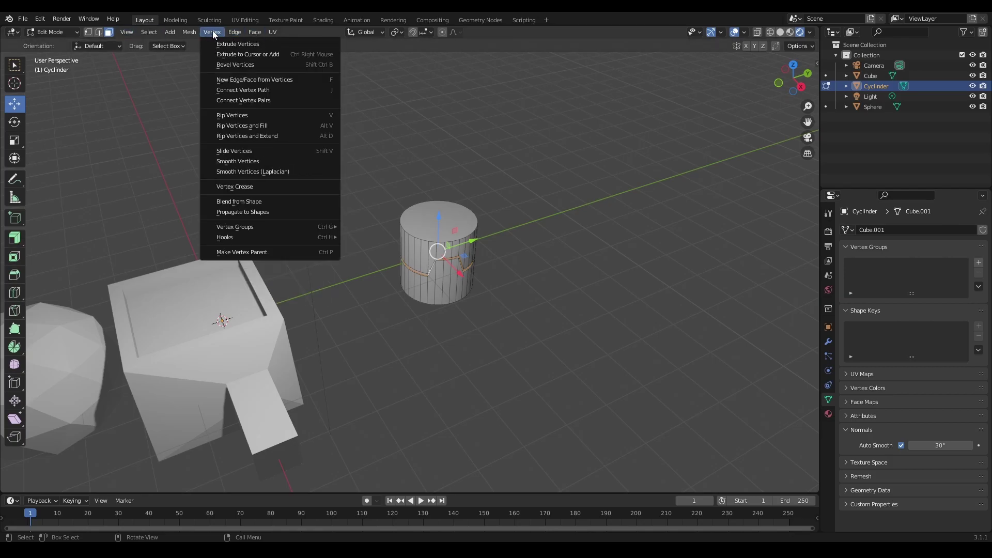
{"action": "mouse_move", "coordinate": [255, 32]}
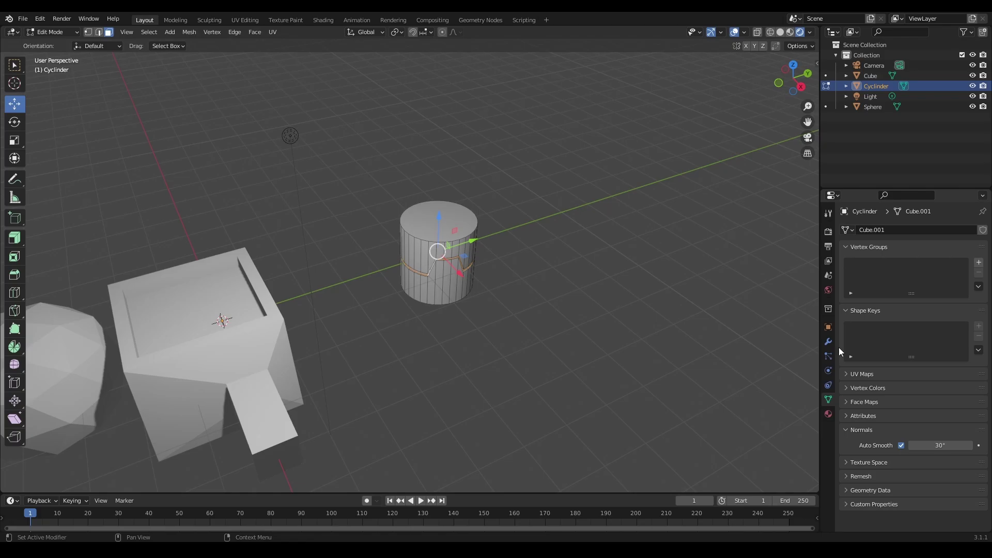
{"action": "left_click", "coordinate": [270, 33]}
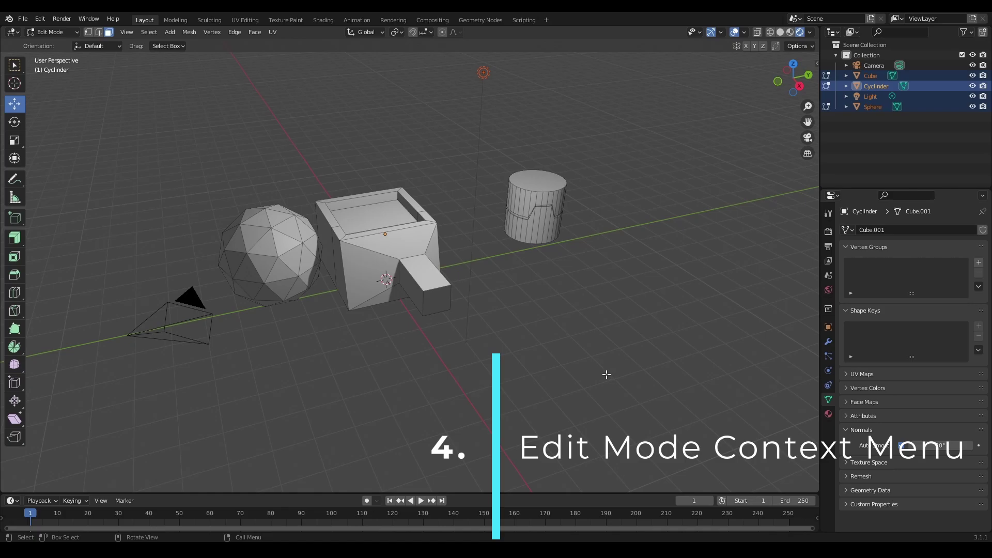
{"action": "right_click", "coordinate": [610, 290]}
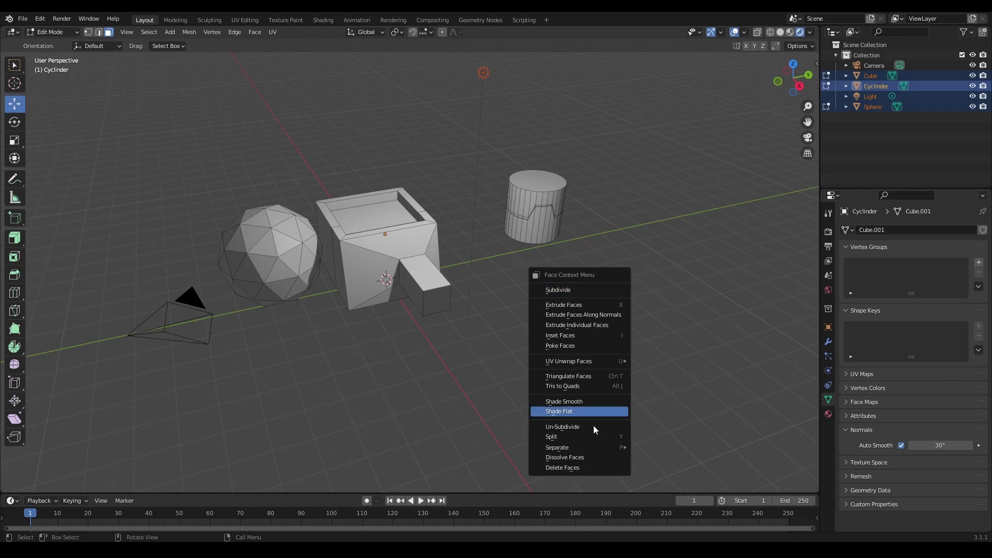
- Switch to vertex selection and apply a Shear to the two vertices of the near vertical edge on the cube's protruding block
{"action": "left_click", "coordinate": [88, 32]}
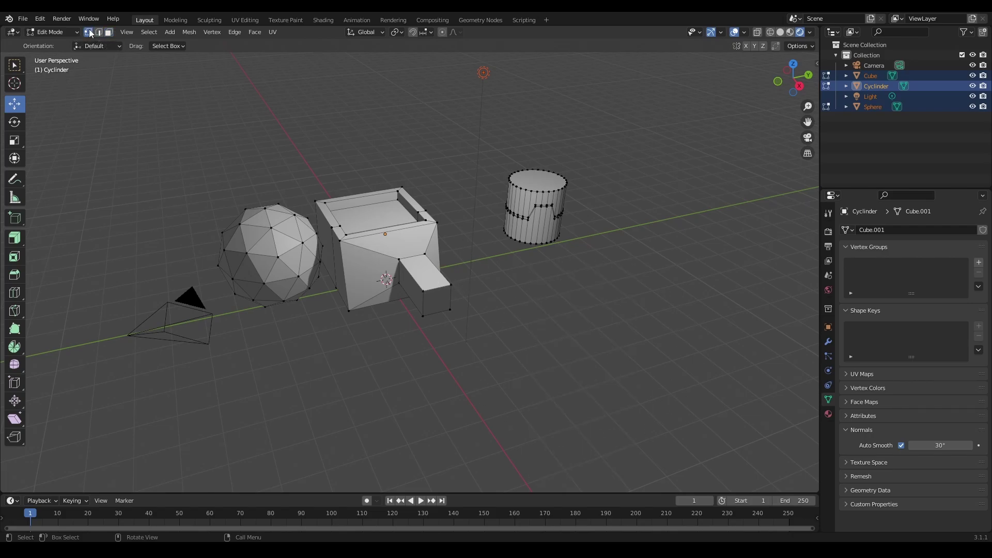
{"action": "right_click", "coordinate": [501, 275]}
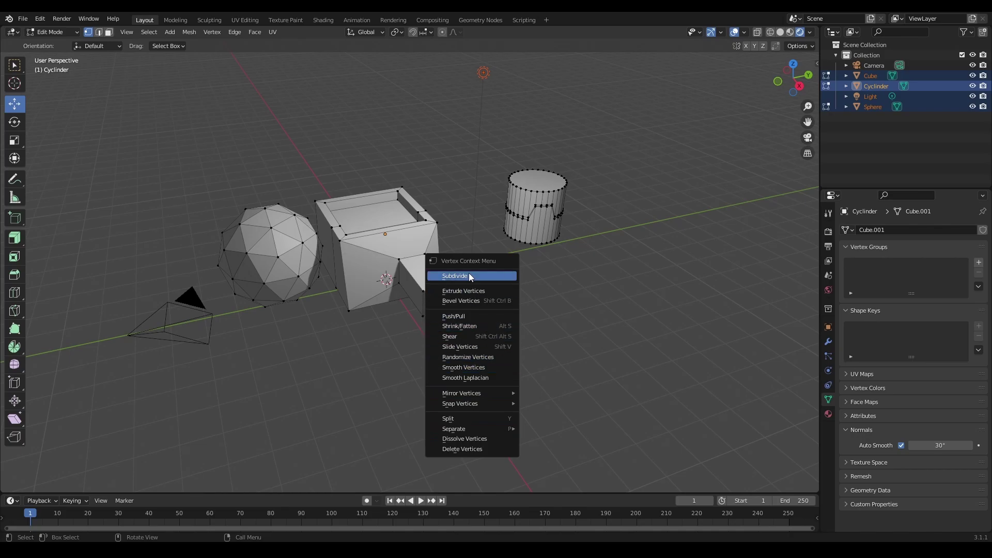
{"action": "left_click", "coordinate": [213, 32]}
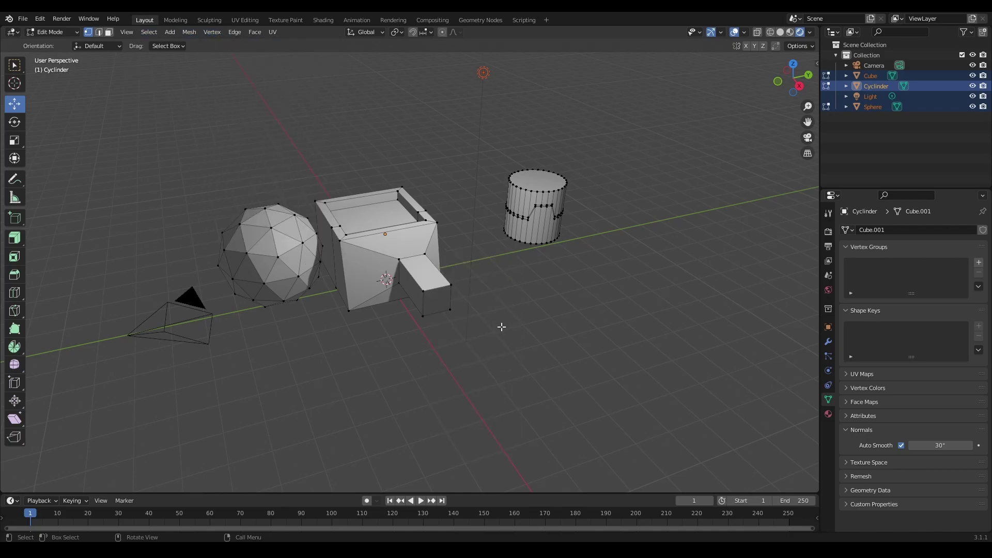
{"action": "right_click", "coordinate": [531, 318]}
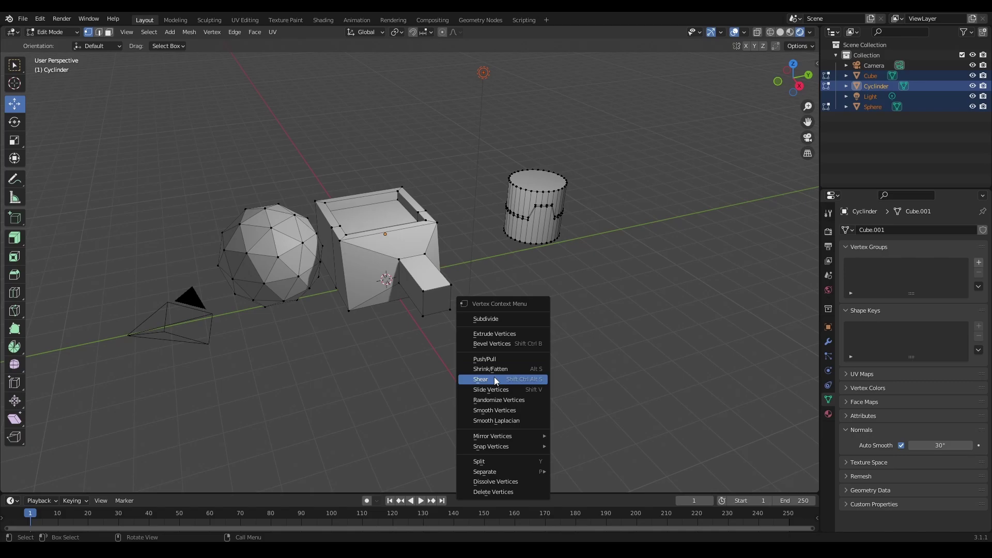
{"action": "left_click_drag", "start_coordinate": [449, 321], "coordinate": [411, 276]}
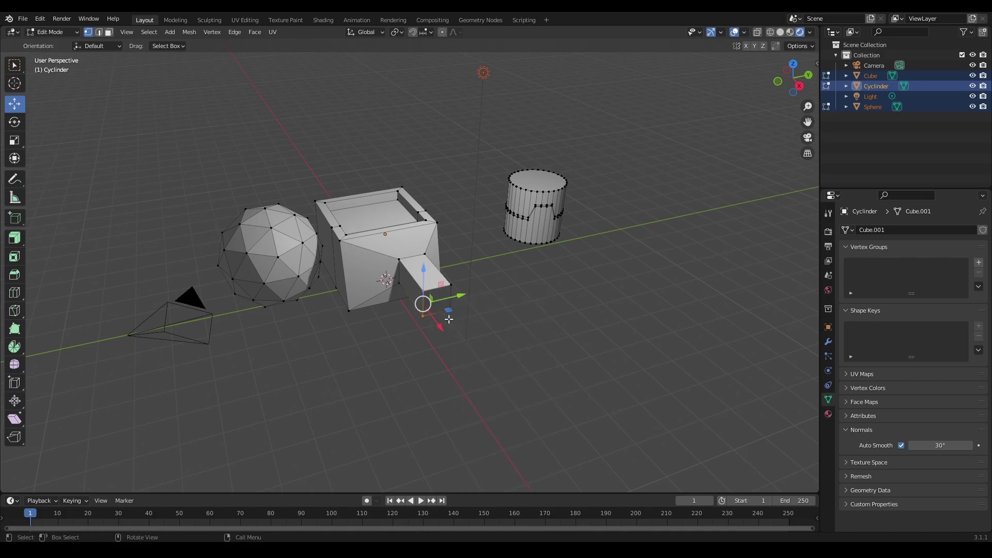
{"action": "right_click", "coordinate": [414, 325]}
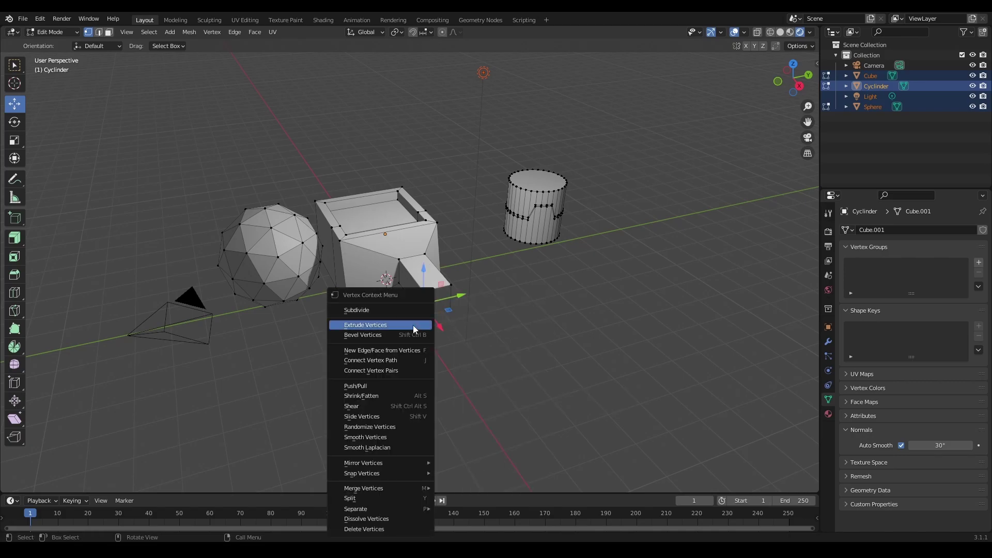
{"action": "left_click", "coordinate": [374, 408]}
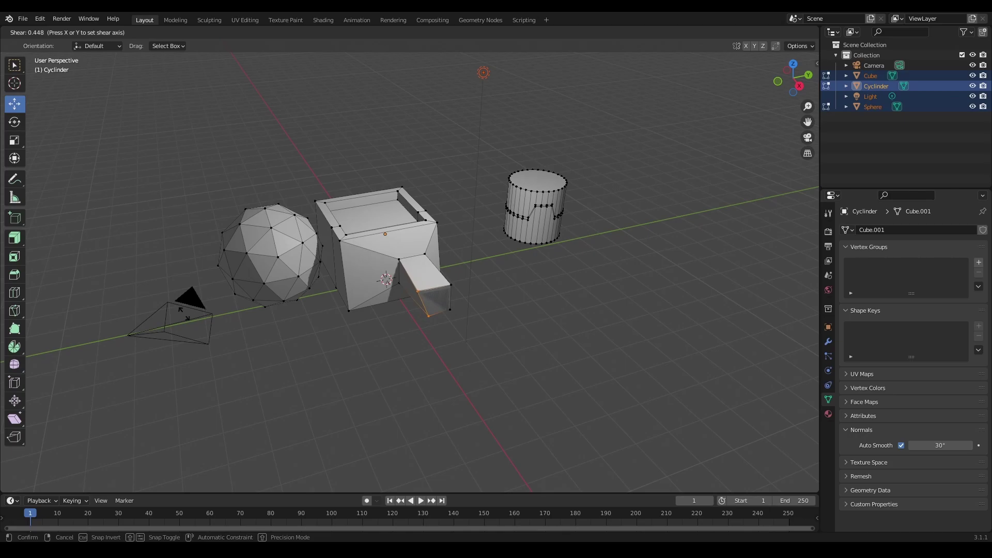
{"action": "left_click", "coordinate": [520, 312]}
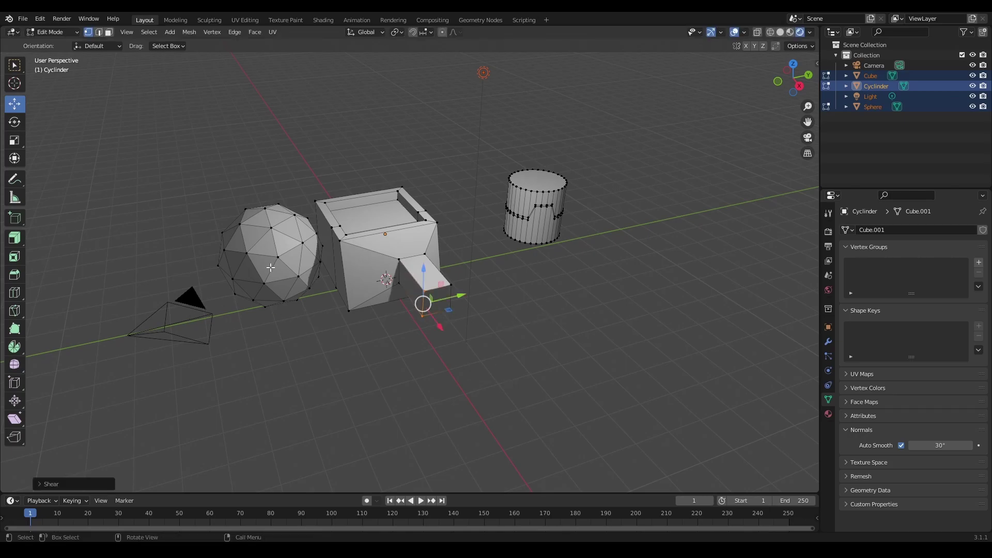
- Switch to edge selection and mark the protruding block's selected vertical edge as a seam
{"action": "left_click", "coordinate": [100, 33]}
{"action": "right_click", "coordinate": [531, 293]}
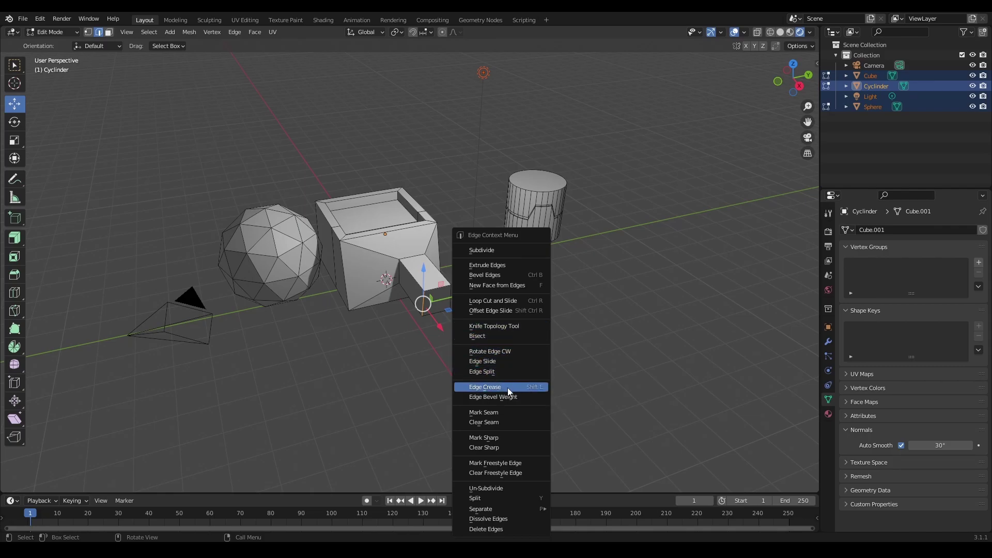
{"action": "left_click", "coordinate": [484, 412]}
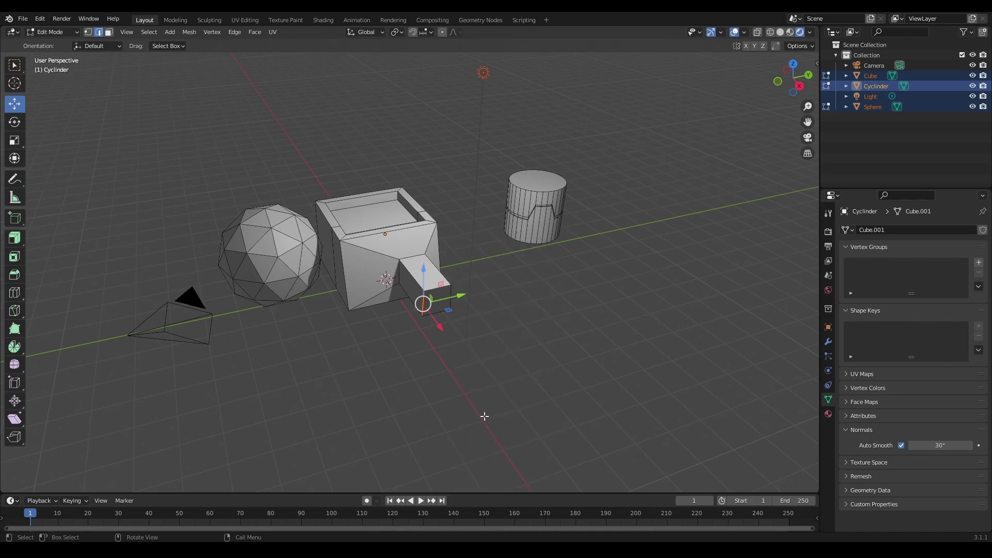
- Select the other three edges of the protruding block's end face and mark them sharp
{"action": "scroll", "coordinate": [491, 333], "scroll_direction": "up", "scroll_amount": 5}
{"action": "middle_click_drag", "start_coordinate": [514, 383], "coordinate": [359, 277]}
{"action": "left_click", "coordinate": [362, 278]}
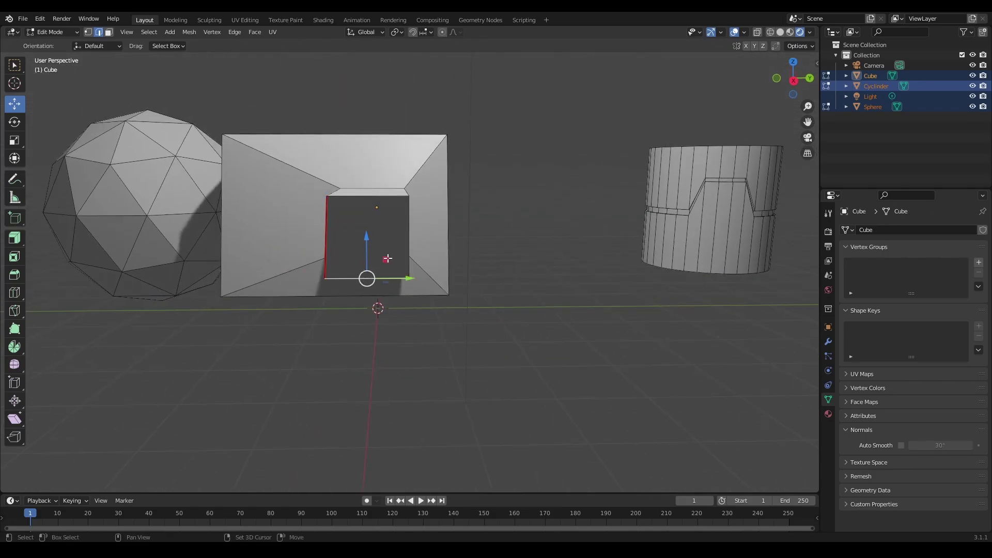
{"action": "left_click", "coordinate": [407, 229], "text": "shift"}
{"action": "left_click", "coordinate": [369, 197], "text": "shift"}
{"action": "middle_click_drag", "start_coordinate": [329, 245], "coordinate": [421, 289]}
{"action": "right_click", "coordinate": [421, 289]}
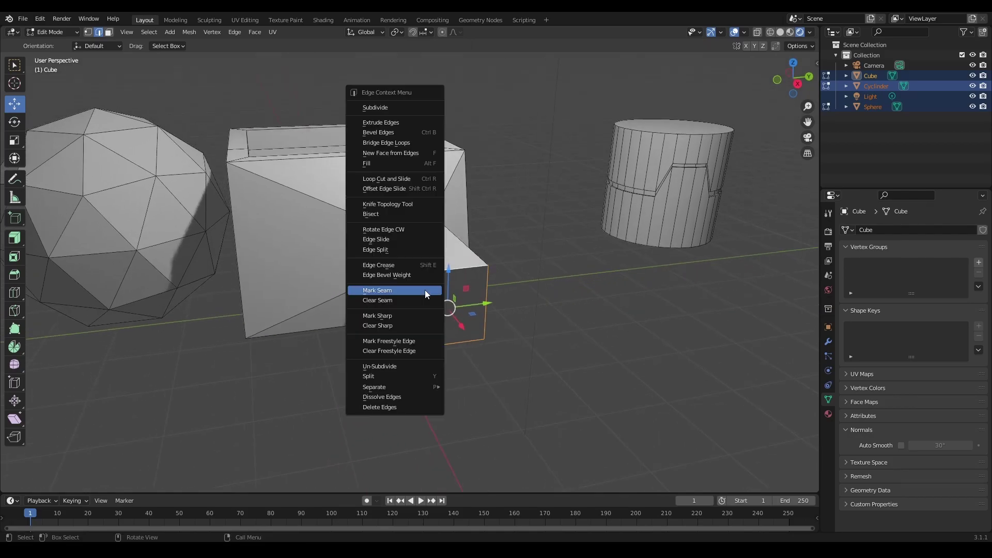
{"action": "left_click", "coordinate": [404, 321]}
{"action": "middle_click_drag", "start_coordinate": [396, 319], "coordinate": [324, 191]}
{"action": "middle_click_drag", "start_coordinate": [361, 297], "coordinate": [467, 332]}
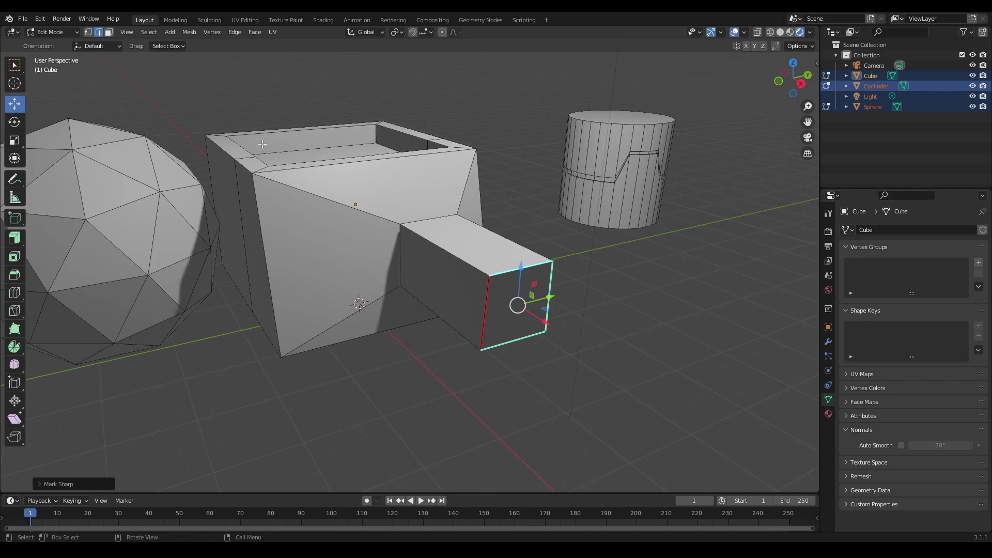
- Review the remaining context commands for the selected edges, including Split, Separate and Dissolve Edges
{"action": "scroll", "coordinate": [486, 287], "scroll_direction": "down", "scroll_amount": 3}
{"action": "scroll", "coordinate": [488, 305], "scroll_direction": "up", "scroll_amount": 3}
{"action": "middle_click_drag", "start_coordinate": [498, 318], "coordinate": [481, 309]}
{"action": "right_click", "coordinate": [489, 309]}
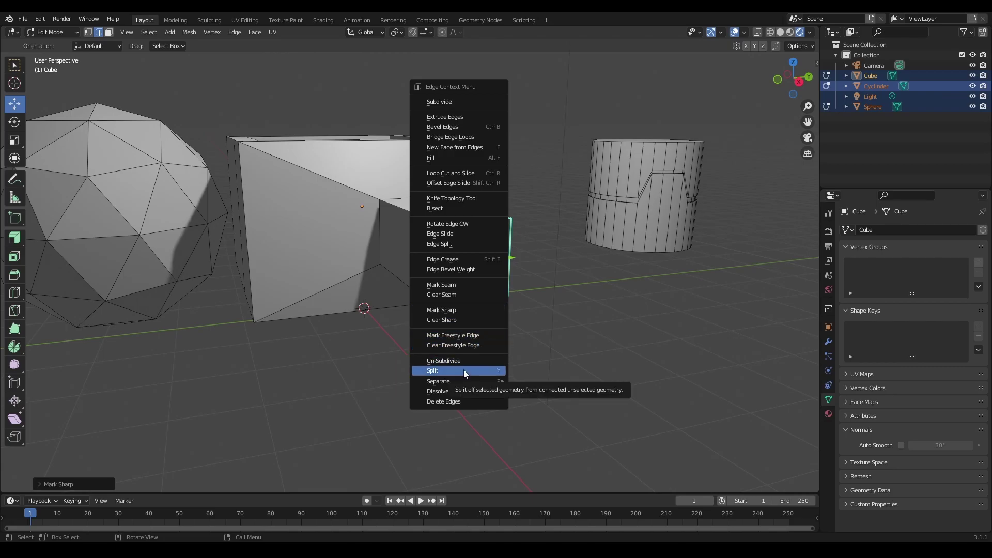
{"action": "mouse_move", "coordinate": [460, 383]}
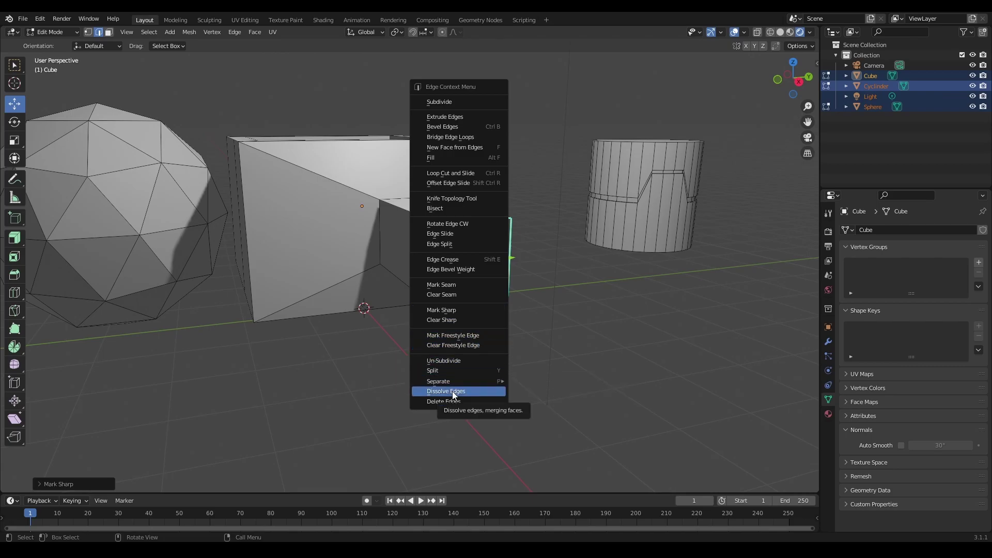
- Dissolve the upper long side edge of the cube's protruding block, and undo the dissolve
{"action": "left_click", "coordinate": [397, 274]}
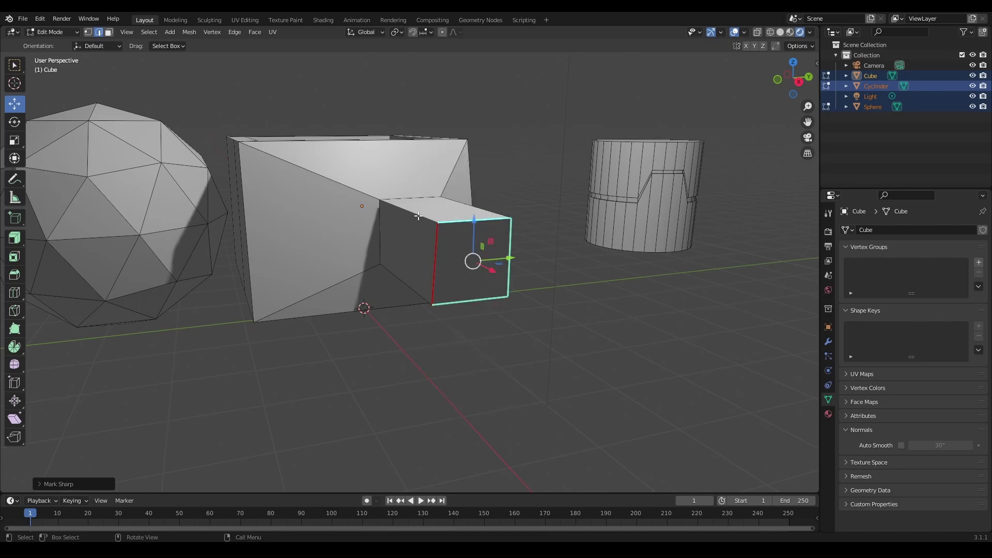
{"action": "left_click", "coordinate": [416, 215]}
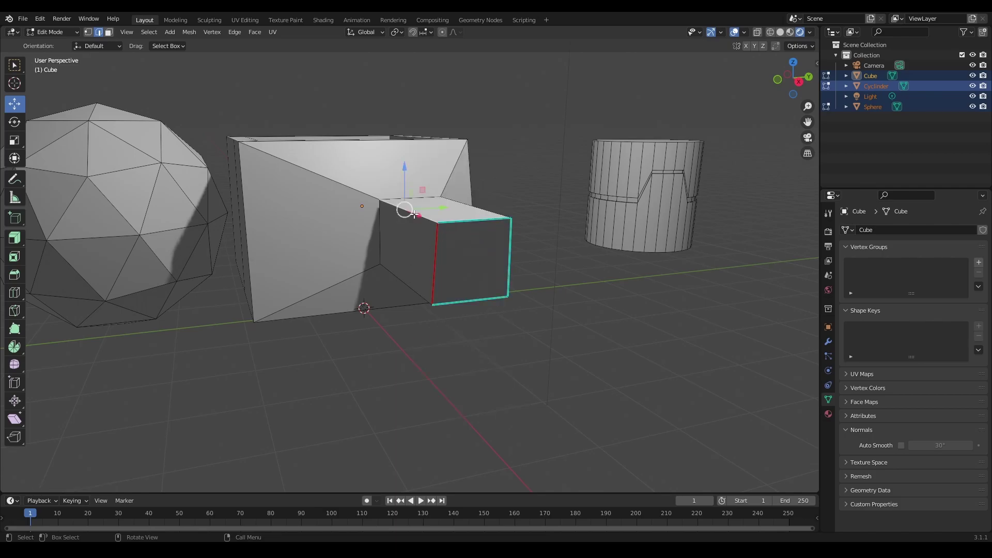
{"action": "right_click", "coordinate": [421, 233]}
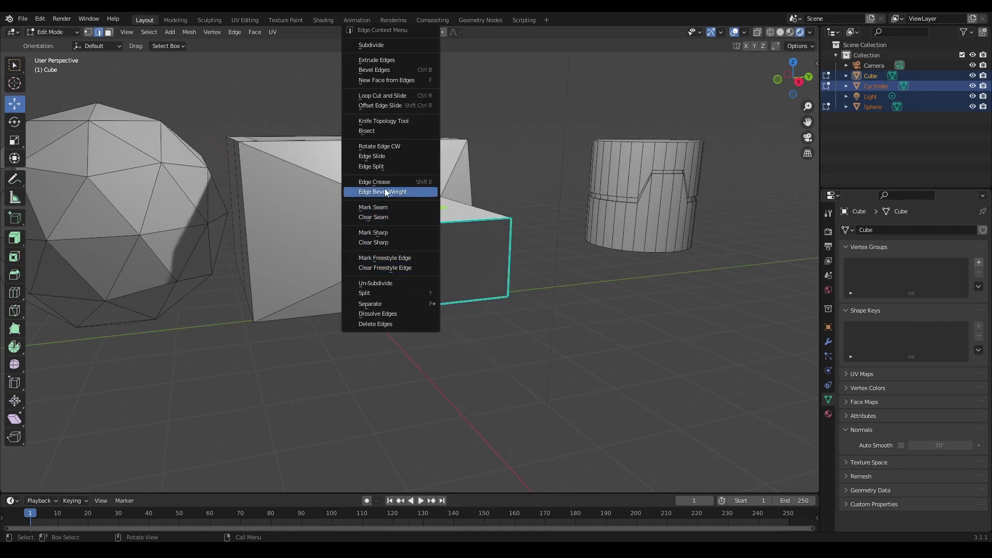
{"action": "left_click", "coordinate": [377, 313]}
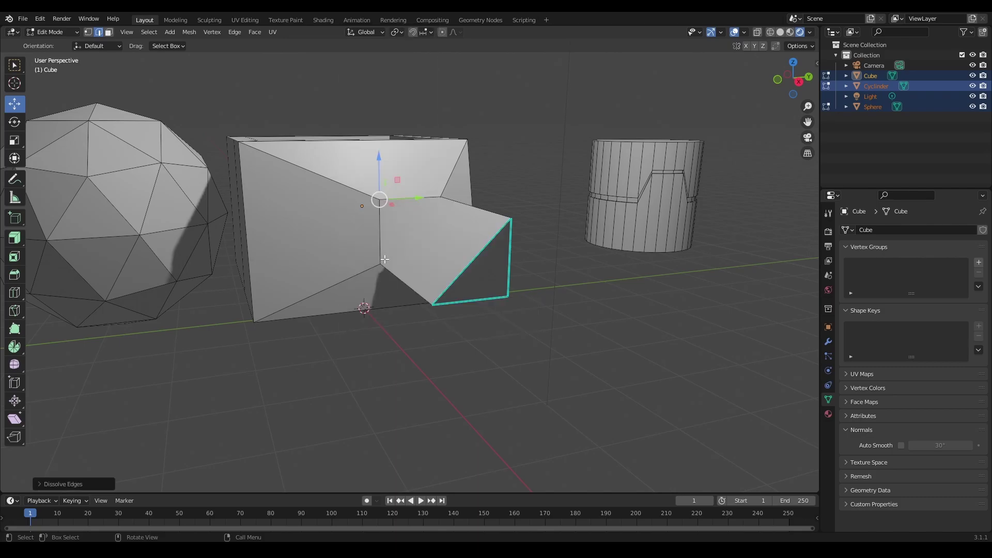
{"action": "middle_click_drag", "start_coordinate": [385, 259], "coordinate": [410, 257]}
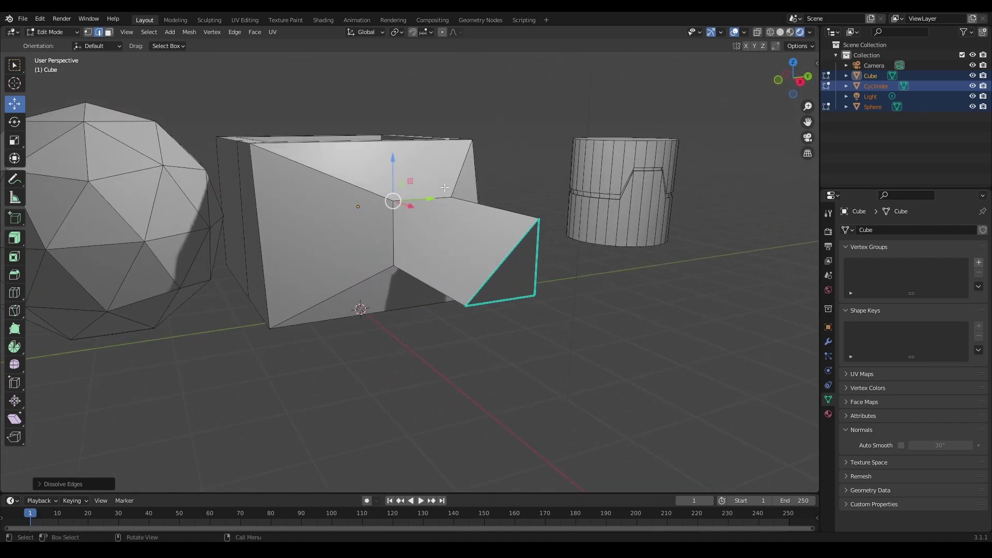
{"action": "key", "text": "ctrl+z"}
{"action": "mouse_move", "coordinate": [417, 259]}
{"action": "middle_mouse_down"}
{"action": "mouse_move", "coordinate": [450, 284]}
{"action": "mouse_move", "coordinate": [412, 270]}
{"action": "middle_mouse_up"}
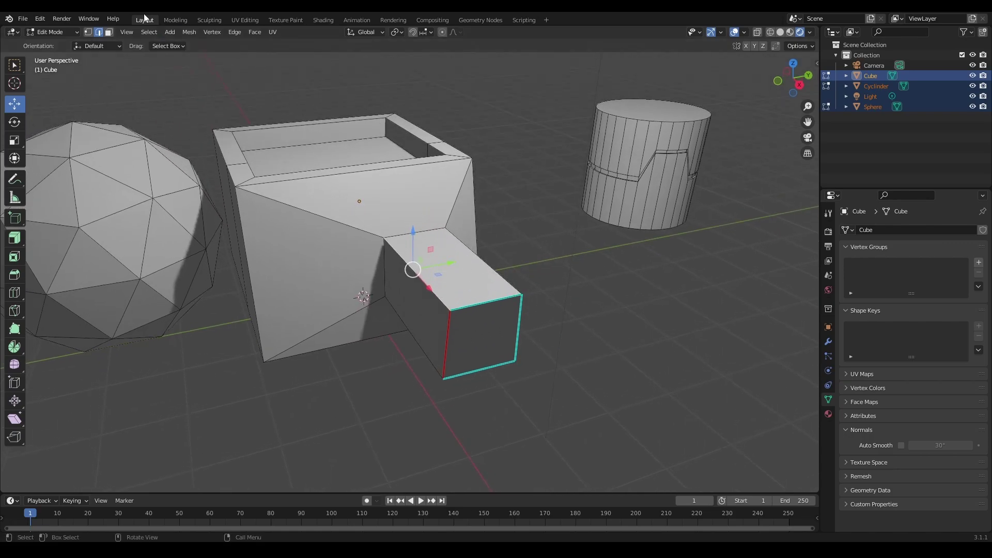
- Switch to face selection and extrude the protruding block's top face upward
{"action": "left_click", "coordinate": [109, 32]}
{"action": "right_click", "coordinate": [528, 277]}
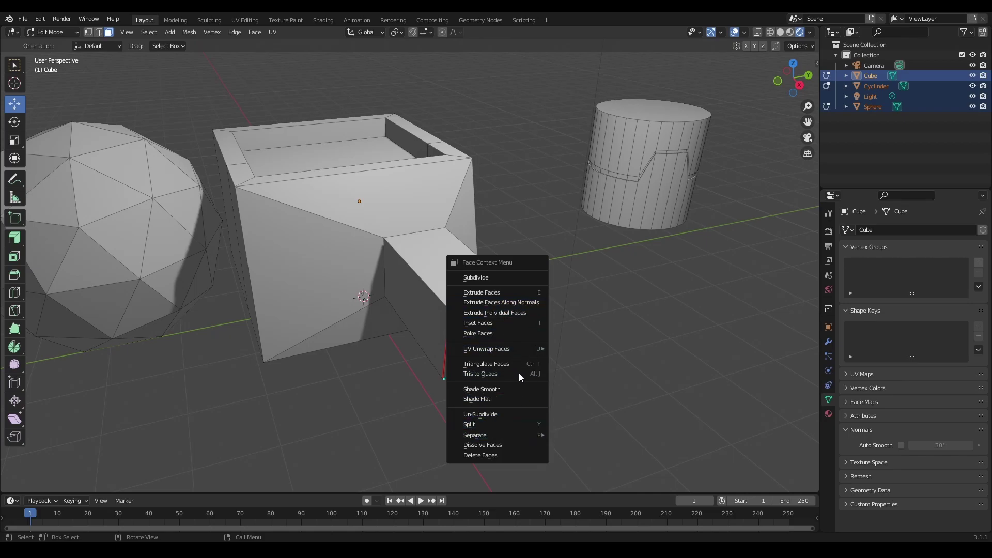
{"action": "left_click", "coordinate": [491, 292]}
{"action": "left_click", "coordinate": [441, 269]}
{"action": "right_click", "coordinate": [534, 289]}
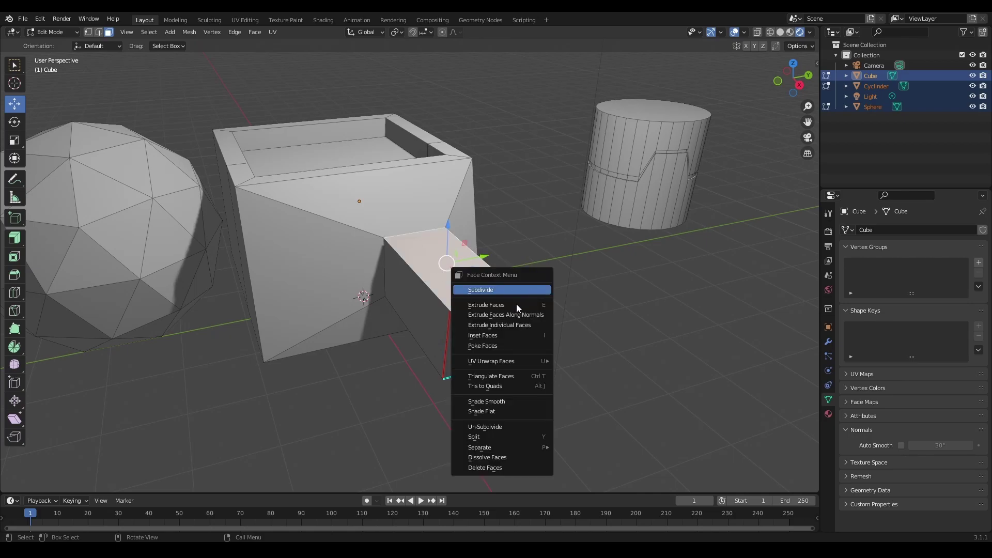
{"action": "left_click", "coordinate": [532, 290]}
{"action": "left_click", "coordinate": [500, 257]}
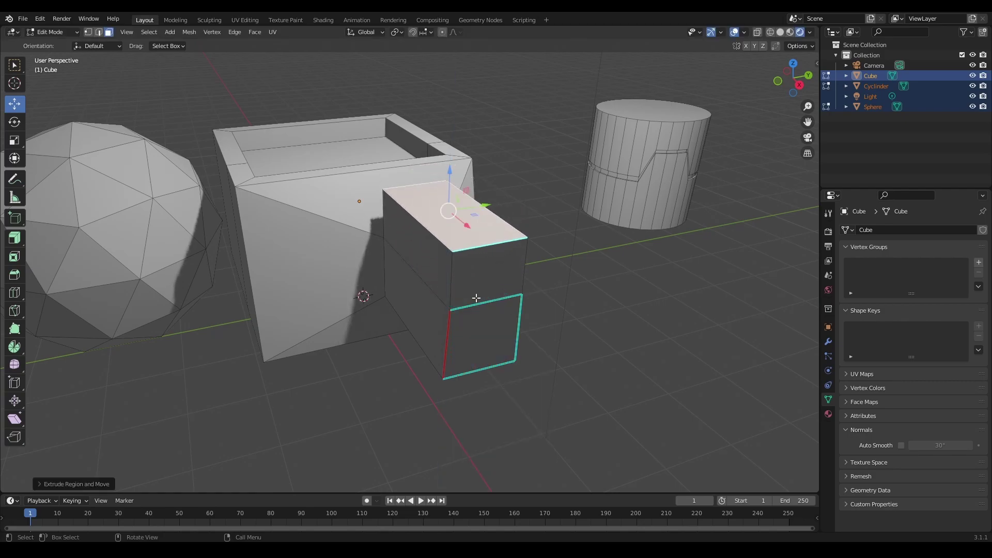
- Add the block's two near side faces to the top face selection, shade all three smooth, and clear the selection
{"action": "right_click", "coordinate": [488, 280]}
{"action": "left_click", "coordinate": [427, 321], "text": "shift"}
{"action": "left_click", "coordinate": [430, 276], "text": "shift"}
{"action": "middle_click_drag", "start_coordinate": [429, 276], "coordinate": [480, 275]}
{"action": "right_click", "coordinate": [482, 254]}
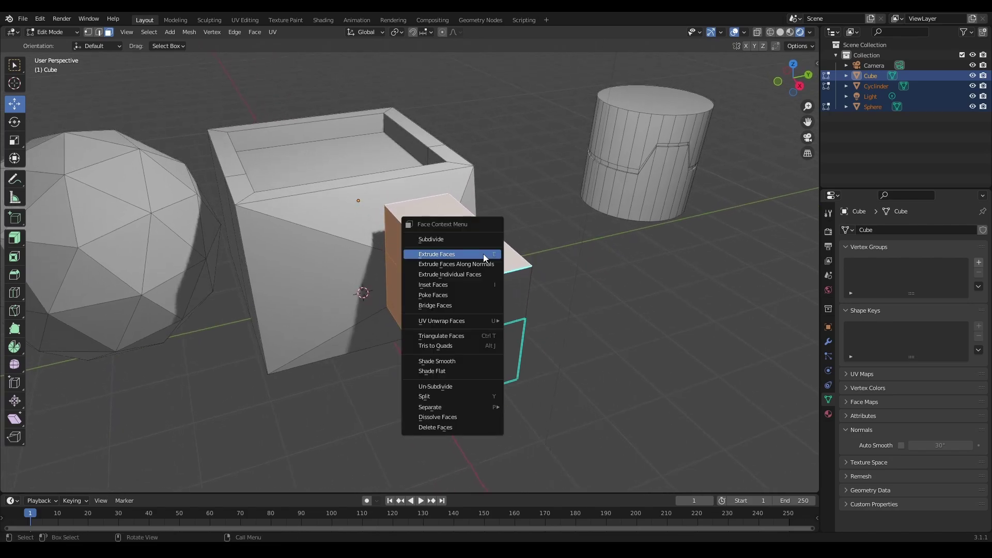
{"action": "left_click", "coordinate": [457, 359]}
{"action": "middle_click_drag", "start_coordinate": [461, 320], "coordinate": [558, 343]}
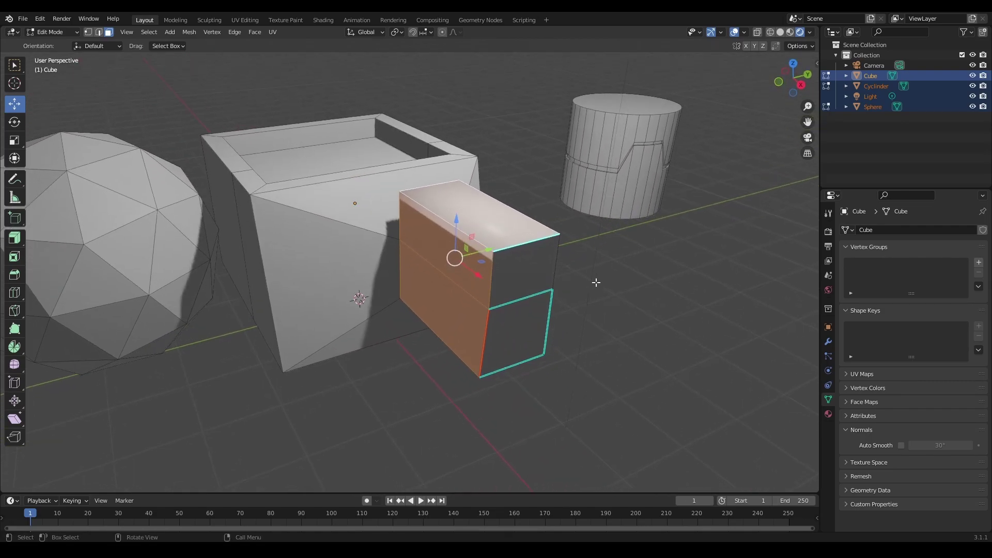
{"action": "left_click", "coordinate": [462, 129]}
- Reselect the protruding block's top face and two near side faces, shade them flat, and clear the selection
{"action": "middle_click_drag", "start_coordinate": [567, 257], "coordinate": [533, 287]}
{"action": "right_click", "coordinate": [532, 286]}
{"action": "left_click", "coordinate": [508, 294]}
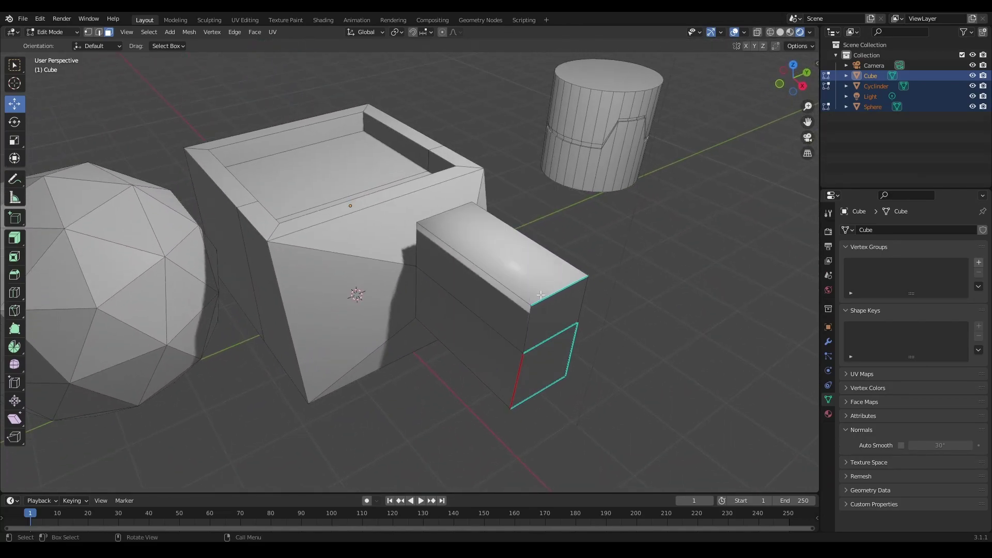
{"action": "left_click", "coordinate": [506, 347]}
{"action": "left_click", "coordinate": [520, 278], "text": "ctrl"}
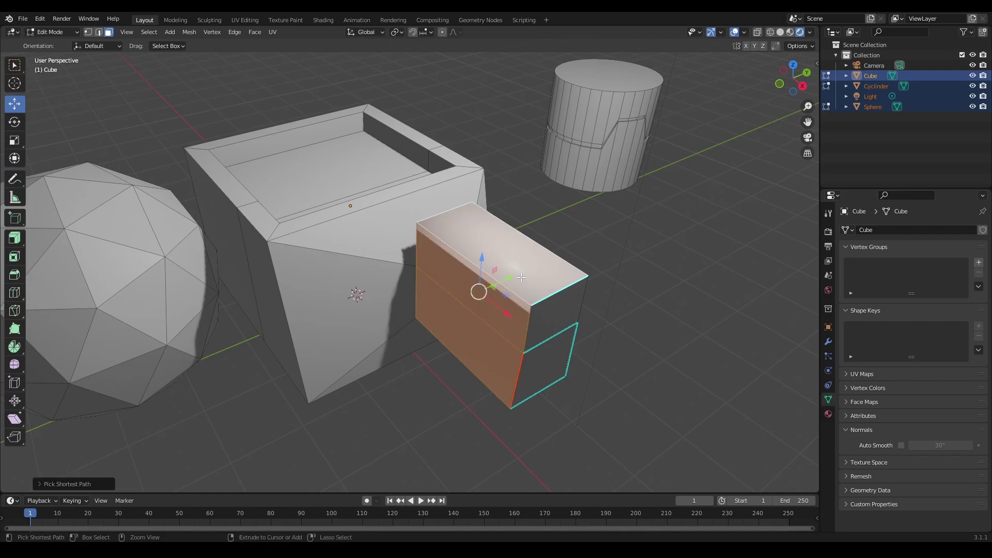
{"action": "right_click", "coordinate": [521, 277]}
{"action": "left_click", "coordinate": [485, 278]}
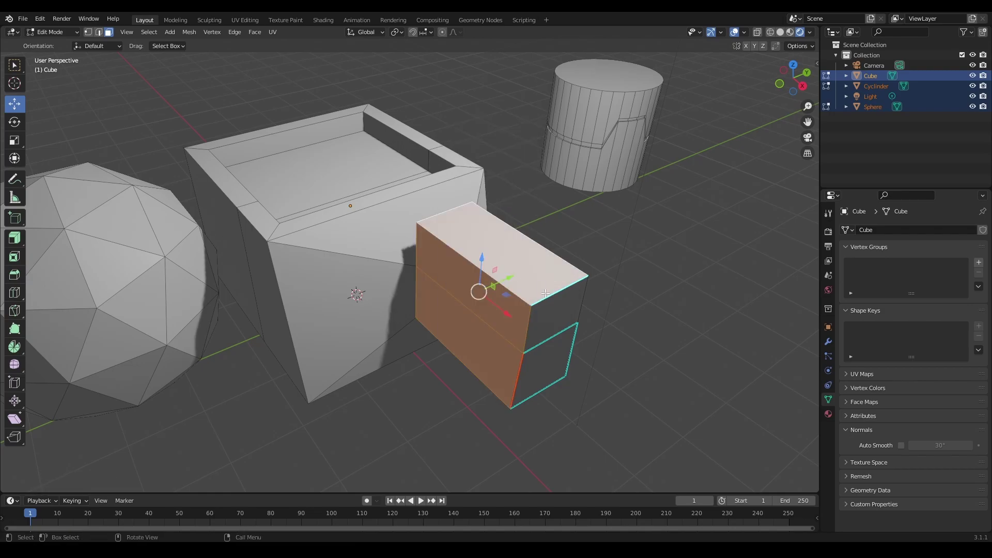
{"action": "left_click", "coordinate": [630, 304]}
{"action": "middle_click_drag", "start_coordinate": [630, 304], "coordinate": [524, 310]}
{"action": "scroll", "coordinate": [568, 314], "scroll_direction": "down", "scroll_amount": 3}
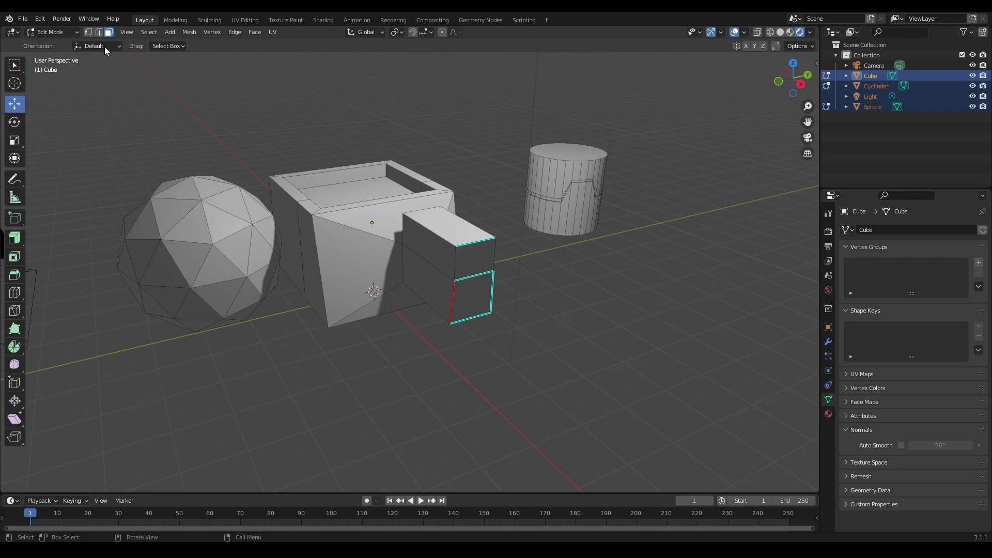
- Switch to vertex selection and look through the available vertex, edge and face commands
{"action": "left_click", "coordinate": [88, 32]}
{"action": "right_click", "coordinate": [582, 321]}
{"action": "left_click", "coordinate": [208, 34]}
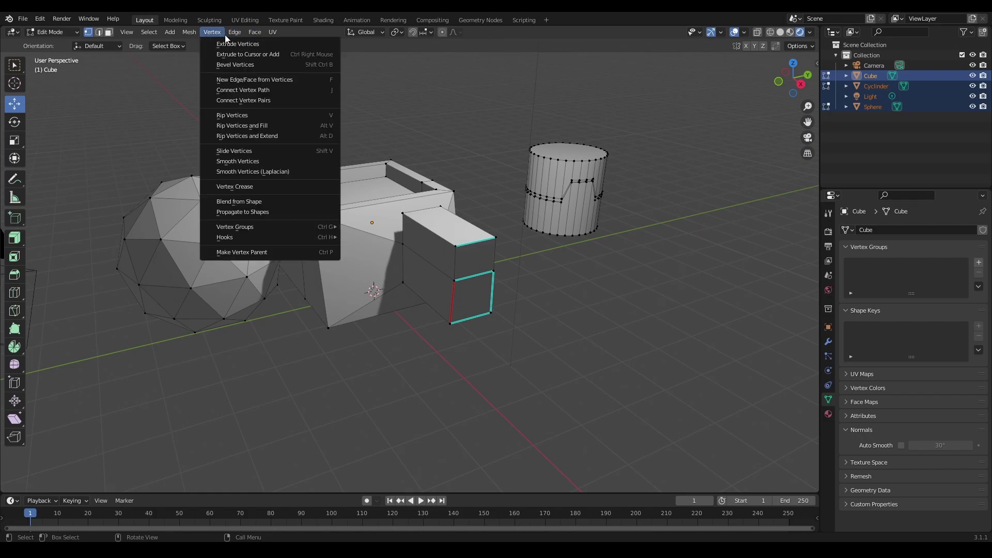
{"action": "mouse_move", "coordinate": [232, 34]}
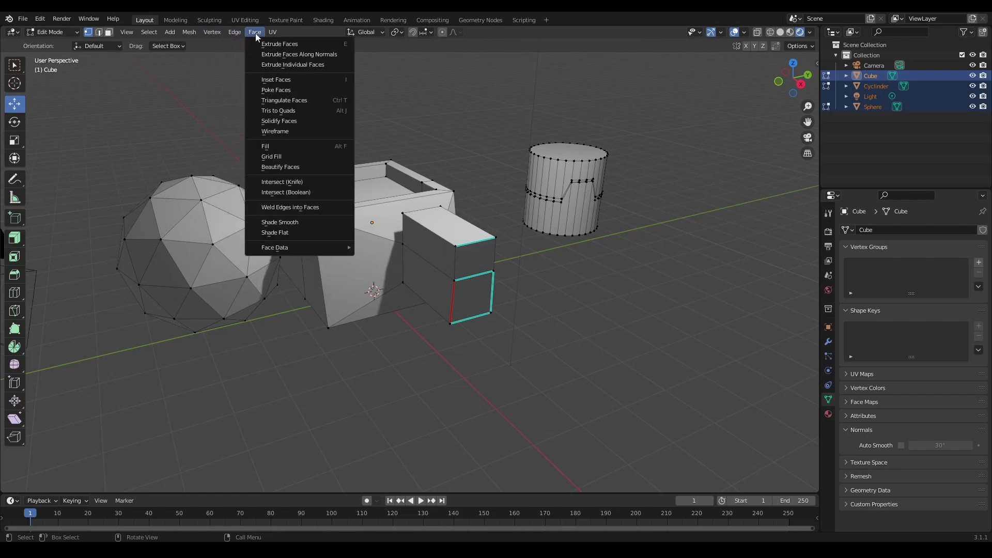